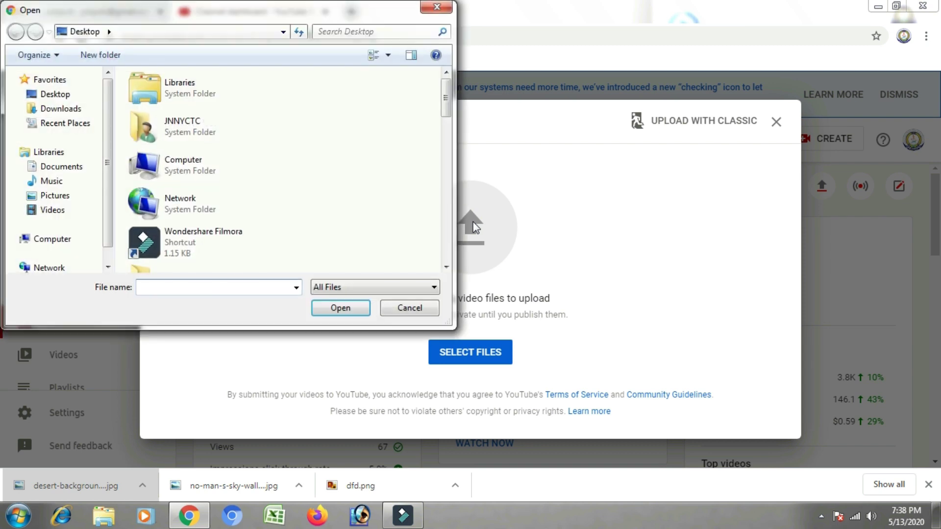
Step: Choose the video file "How to rename folder without name" from the Desktop and start its upload
{"action": "scroll", "coordinate": [447, 147], "scroll_direction": "down", "scroll_amount": 5}
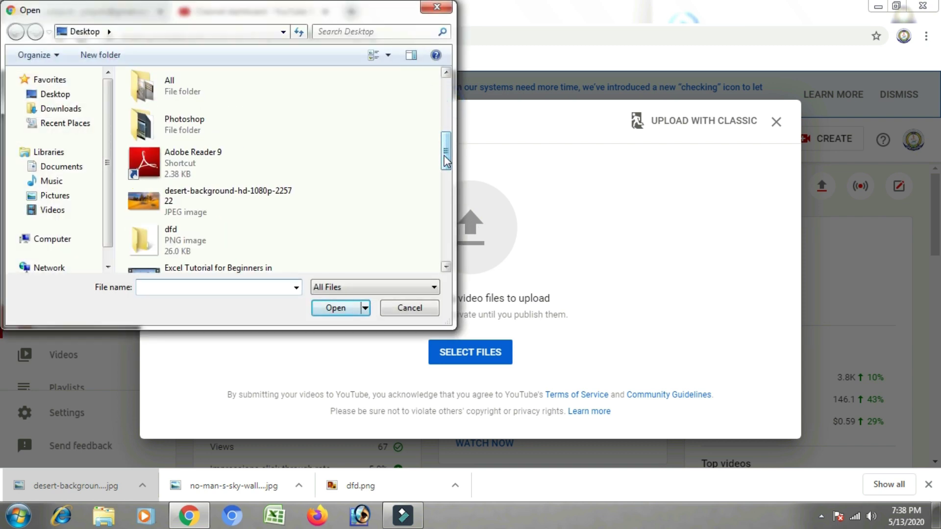
{"action": "left_click_drag", "start_coordinate": [446, 161], "coordinate": [418, 177]}
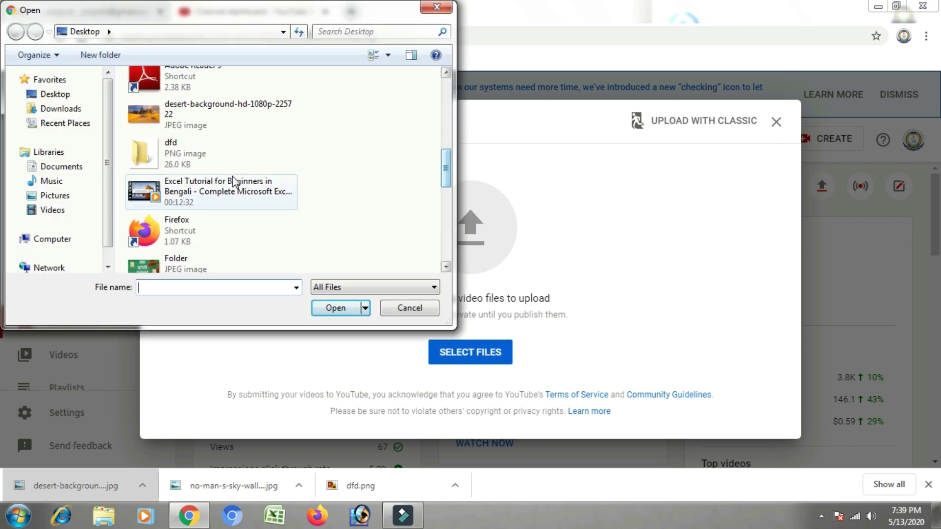
{"action": "scroll", "coordinate": [418, 177], "scroll_direction": "down", "scroll_amount": 3}
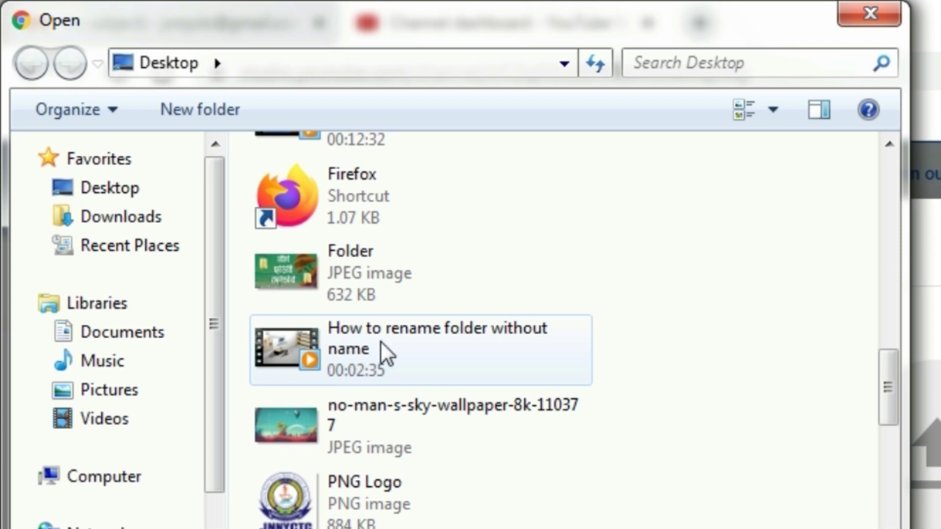
{"action": "left_click", "coordinate": [471, 350]}
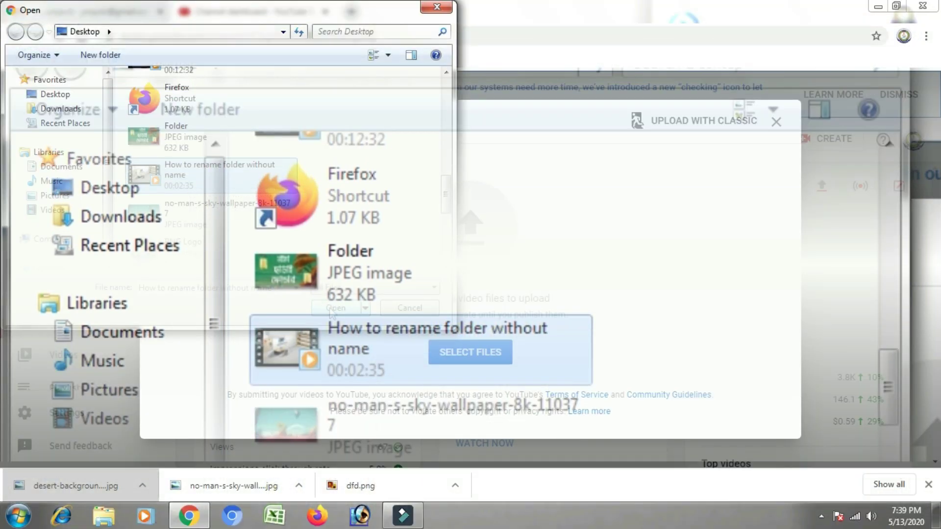
{"action": "left_click", "coordinate": [333, 310]}
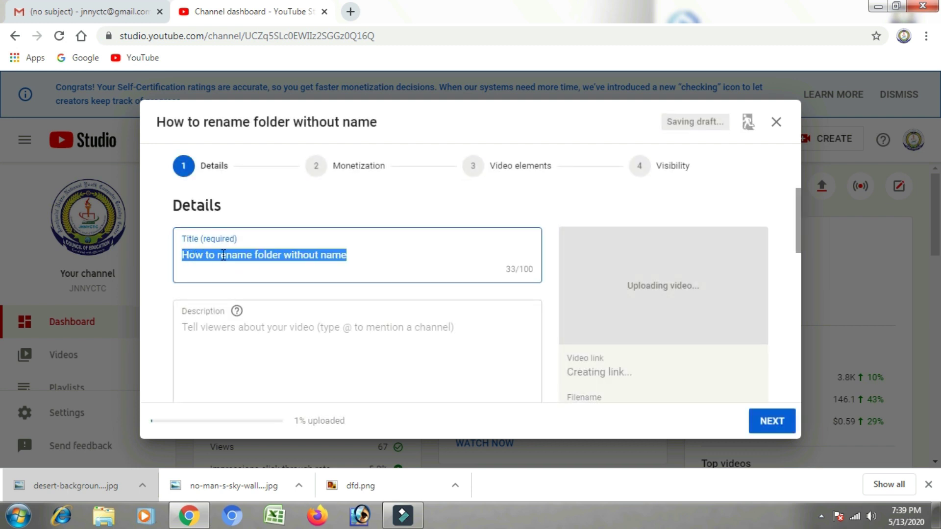
Step: Extend the video title to read "How to rename folder without name || How to create file of Folder without name"
{"action": "left_click", "coordinate": [355, 254]}
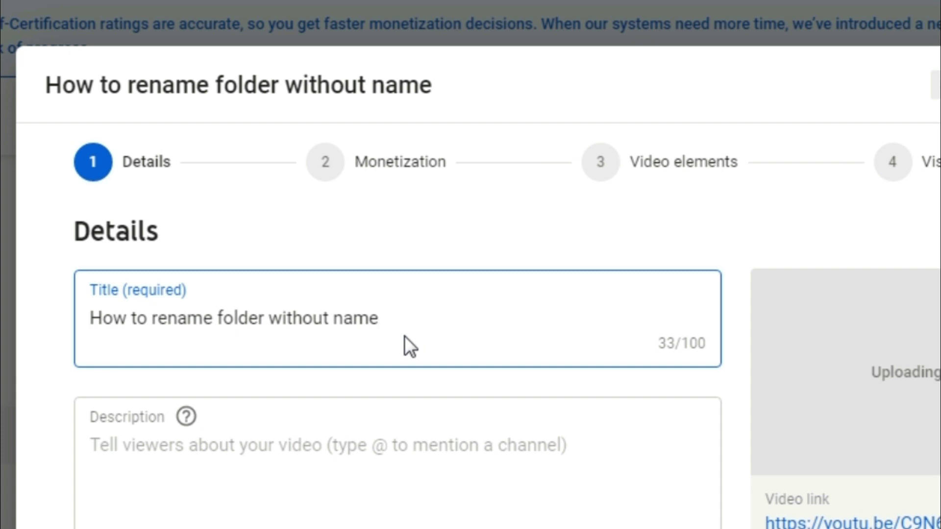
{"action": "type", "text": "||"}
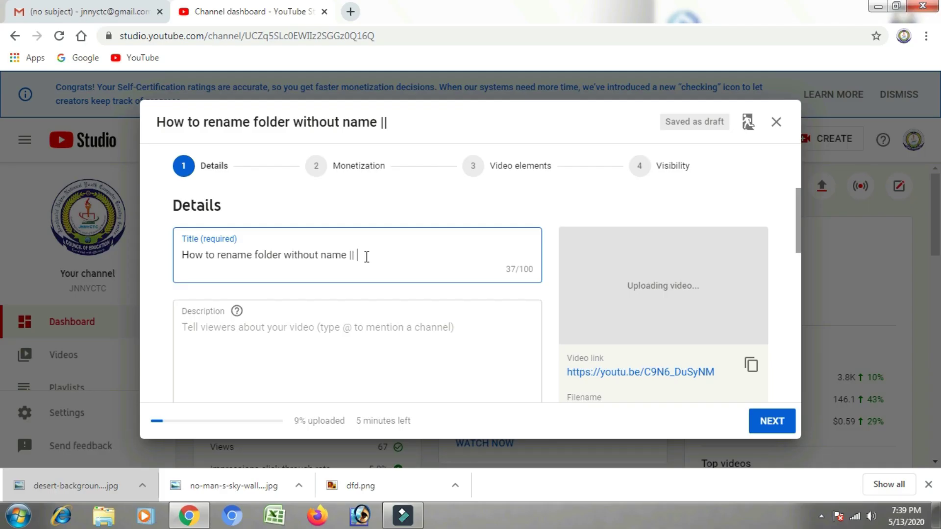
{"action": "type", "text": "Folder"}
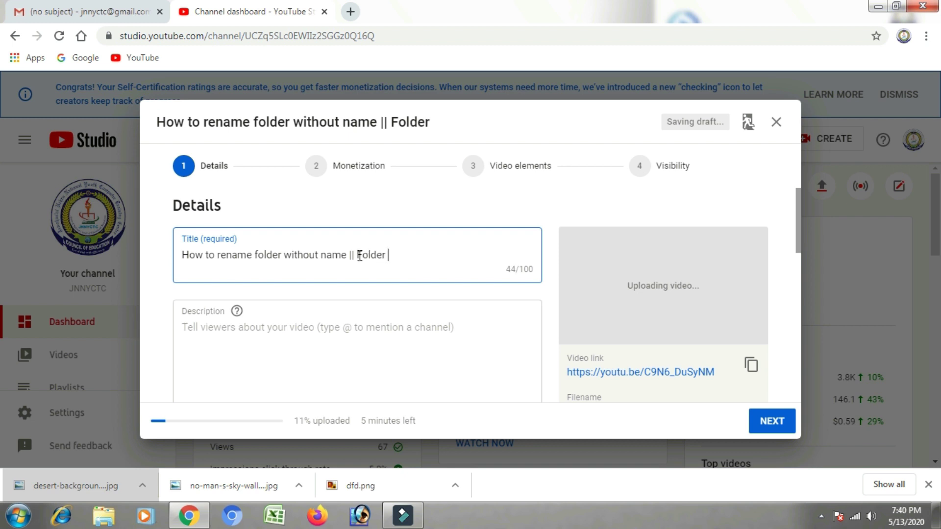
{"action": "left_click", "coordinate": [359, 255]}
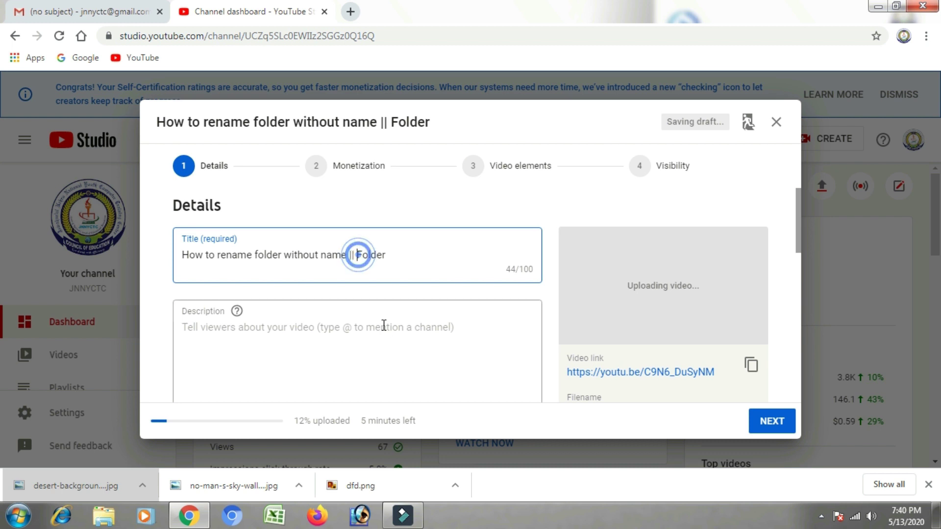
{"action": "type", "text": "How to create"}
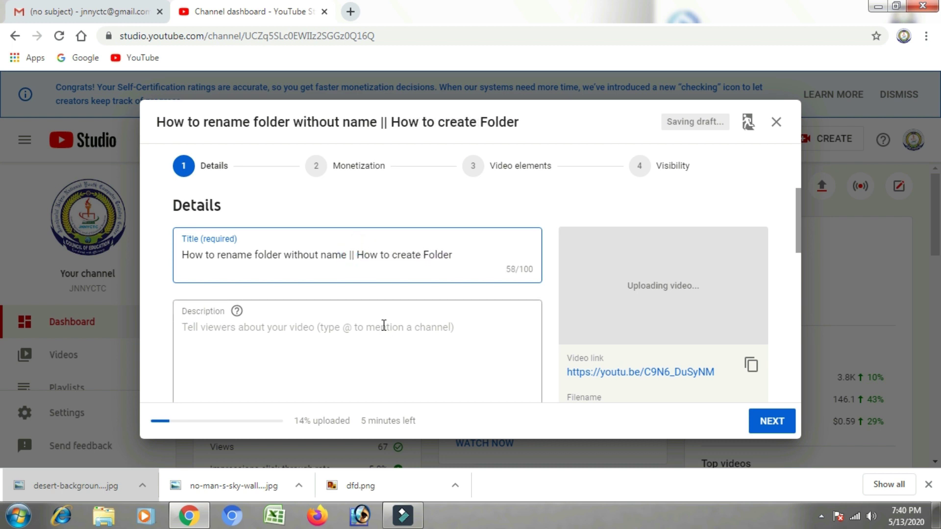
{"action": "left_click", "coordinate": [470, 246]}
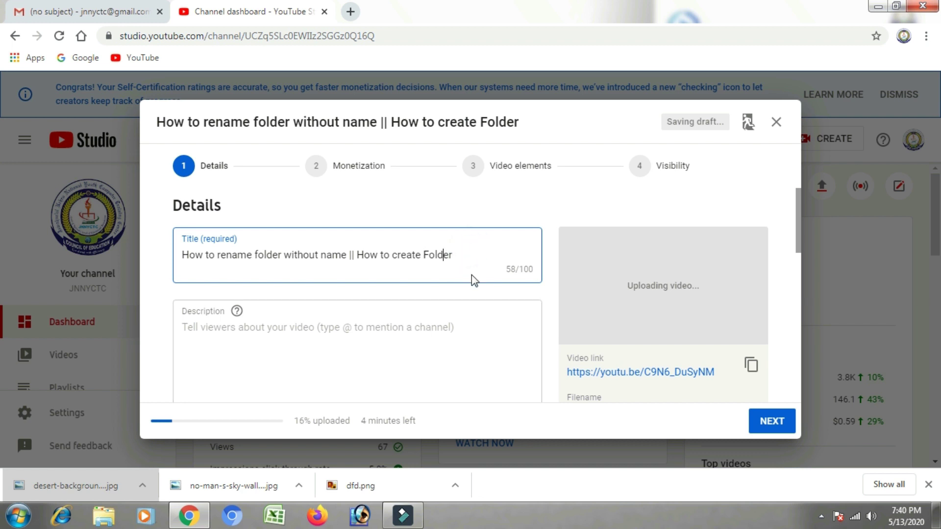
{"action": "type", "text": "file of"}
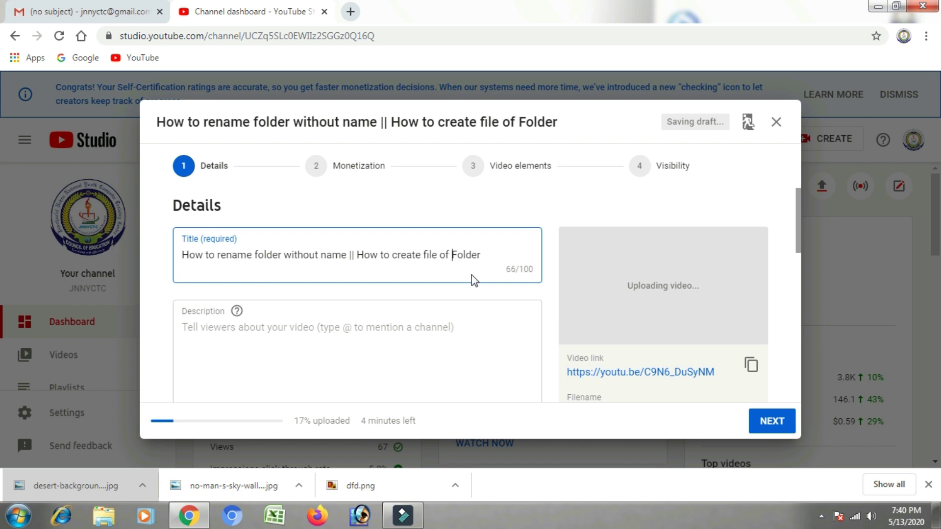
{"action": "left_click", "coordinate": [485, 253]}
{"action": "type", "text": "wi"}
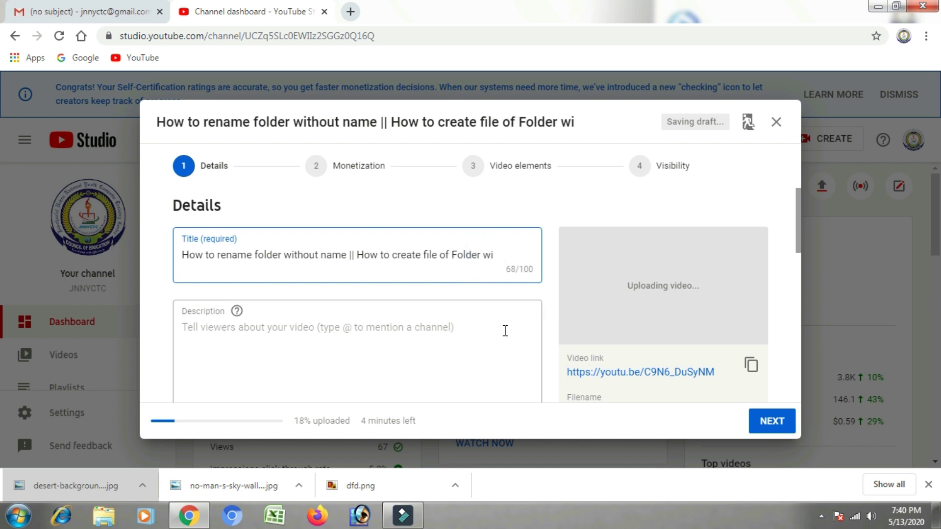
{"action": "type", "text": "thout name"}
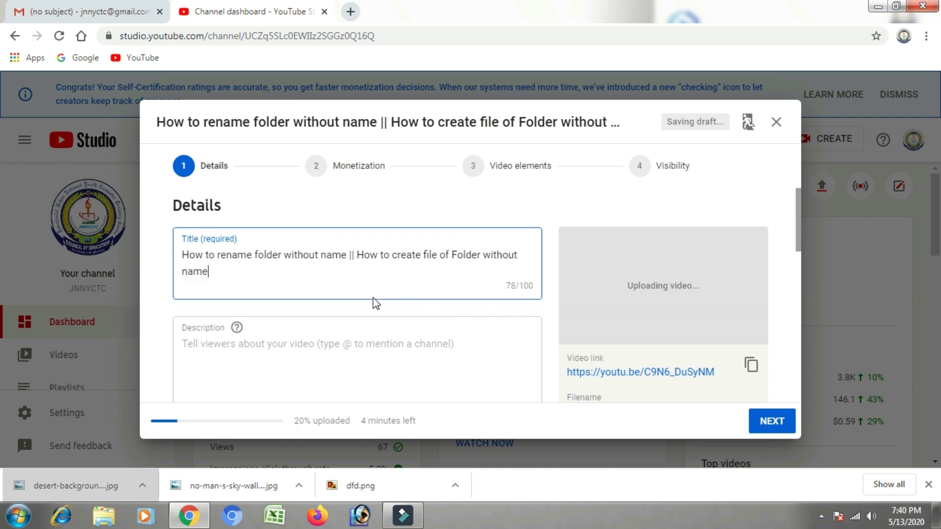
Step: Open YouTube in a new browser tab and search for "jnnyctc"
{"action": "left_click", "coordinate": [200, 347]}
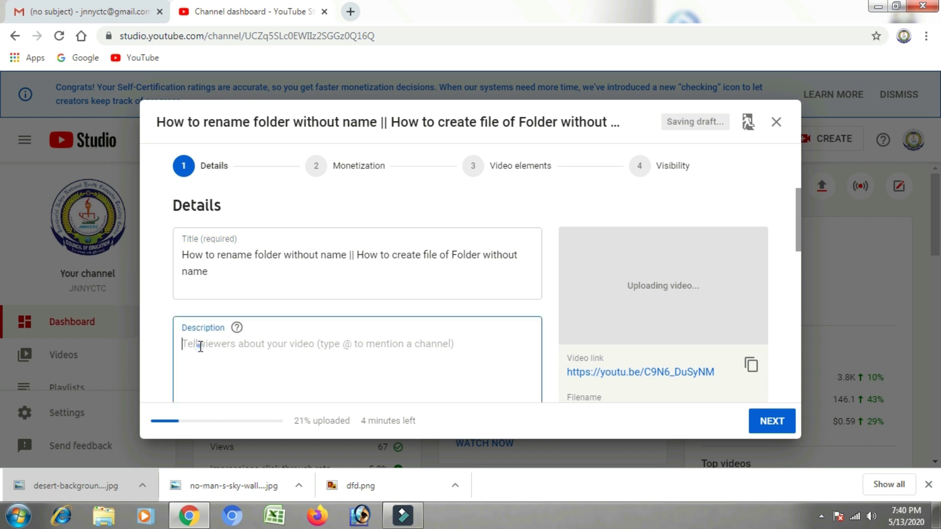
{"action": "scroll", "coordinate": [206, 234], "scroll_direction": "down", "scroll_amount": 3}
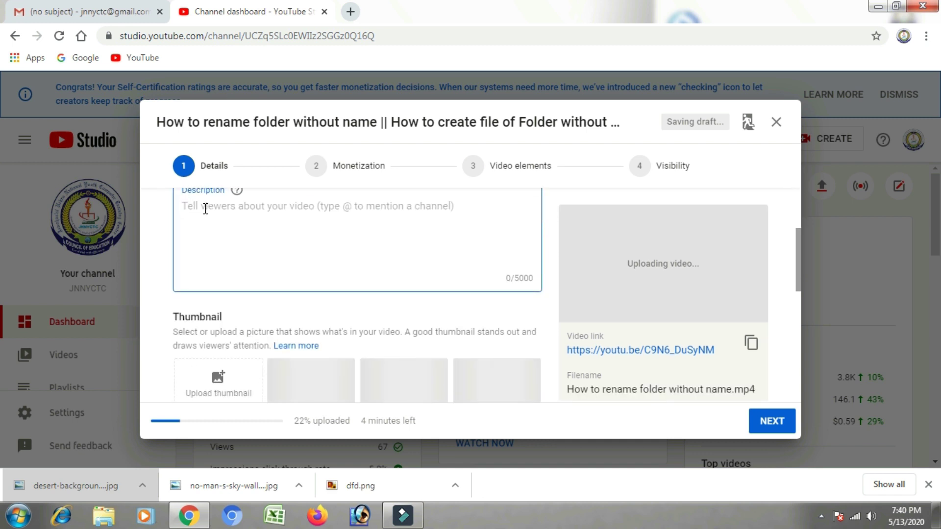
{"action": "scroll", "coordinate": [200, 238], "scroll_direction": "up", "scroll_amount": 1}
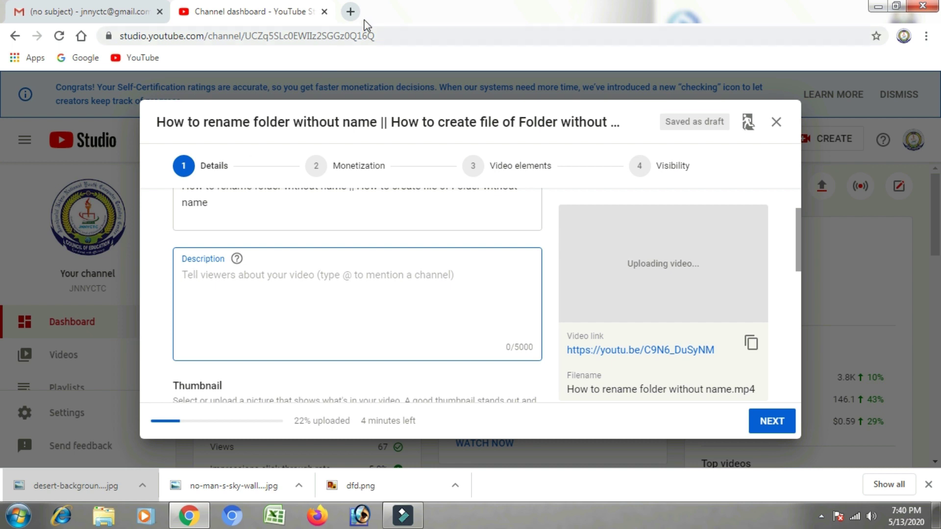
{"action": "left_click", "coordinate": [350, 11]}
{"action": "left_click", "coordinate": [146, 59]}
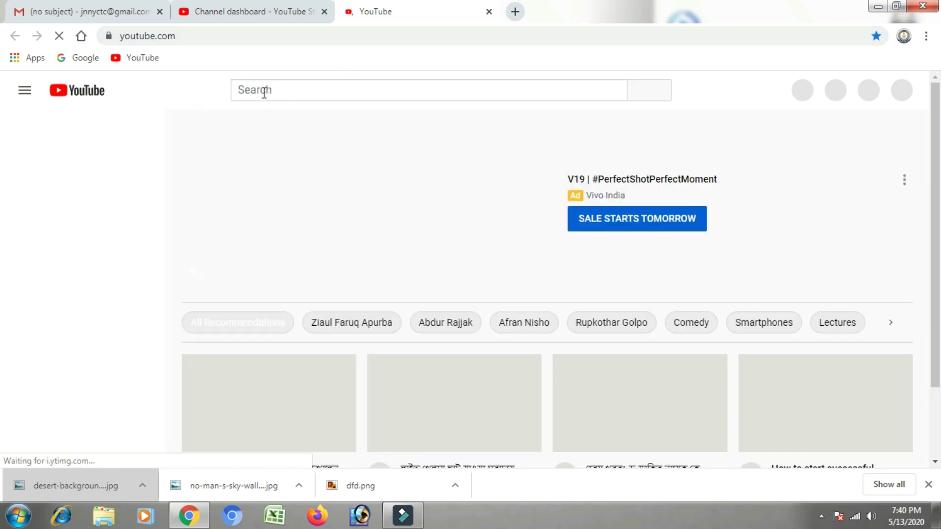
{"action": "left_click", "coordinate": [264, 91]}
{"action": "type", "text": "jnn"}
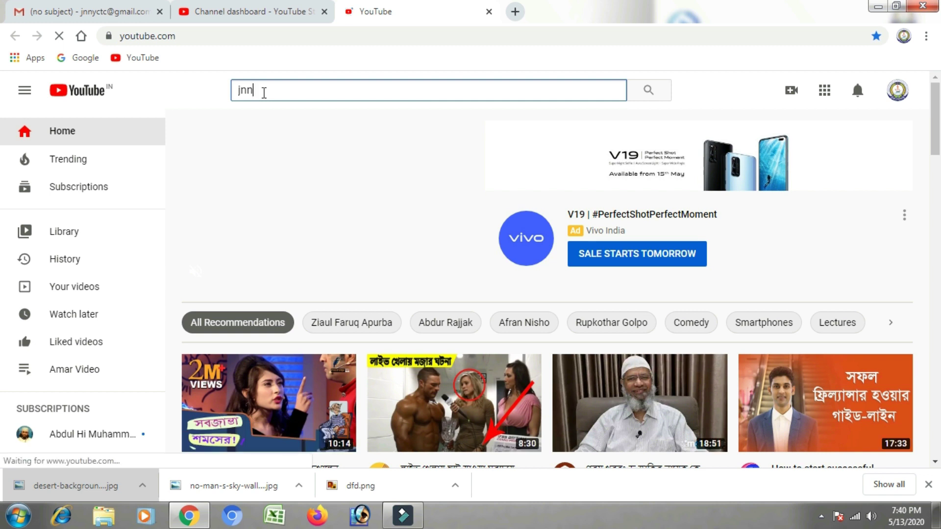
{"action": "type", "text": "yctc"}
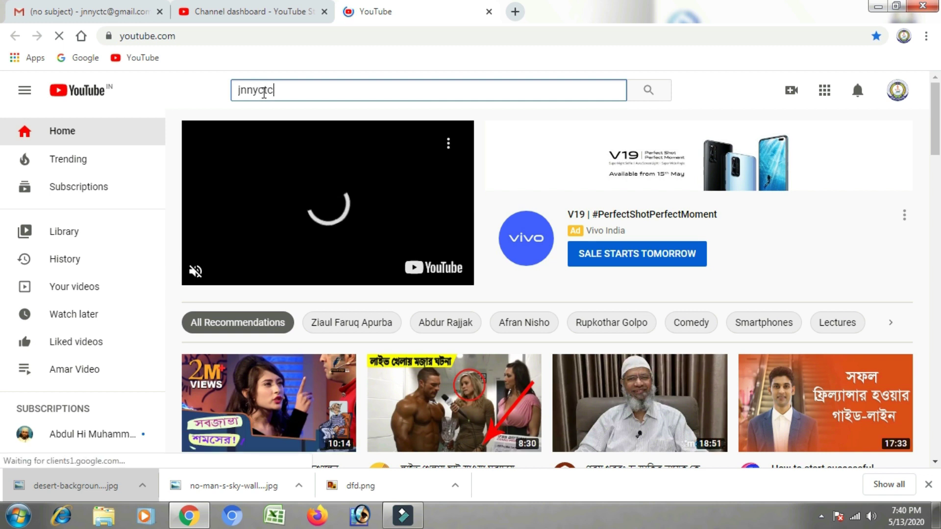
{"action": "key", "text": "Return"}
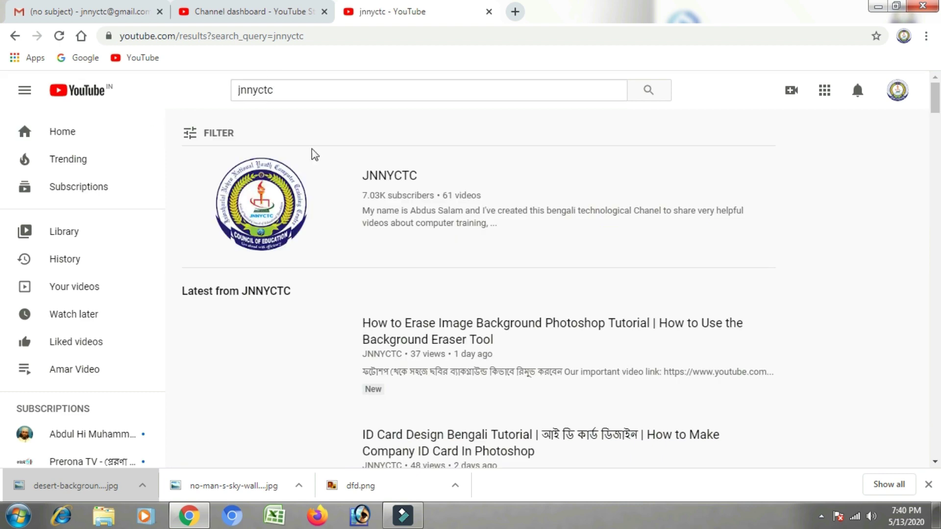
Step: Open the channel's video "How to Erase Image Background Photoshop Tutorial", pause it and expand its full description
{"action": "left_click", "coordinate": [390, 325]}
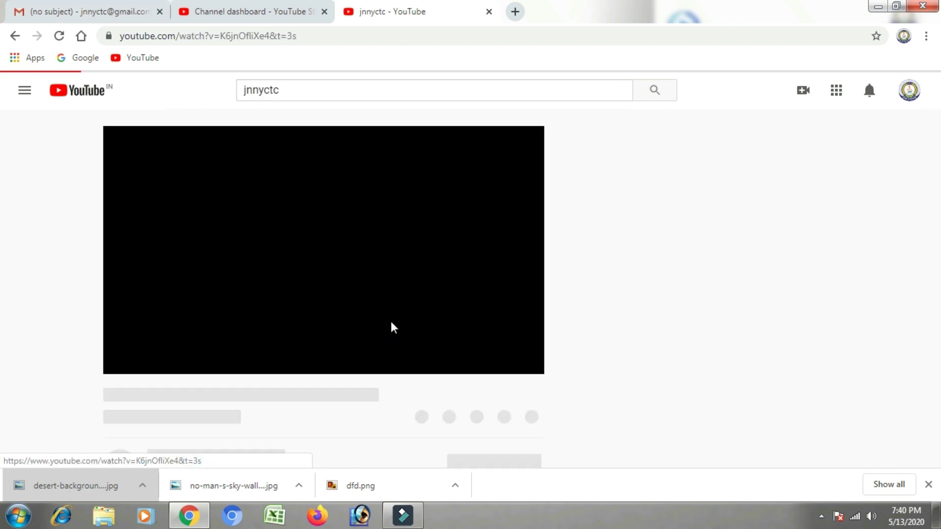
{"action": "left_click", "coordinate": [126, 365]}
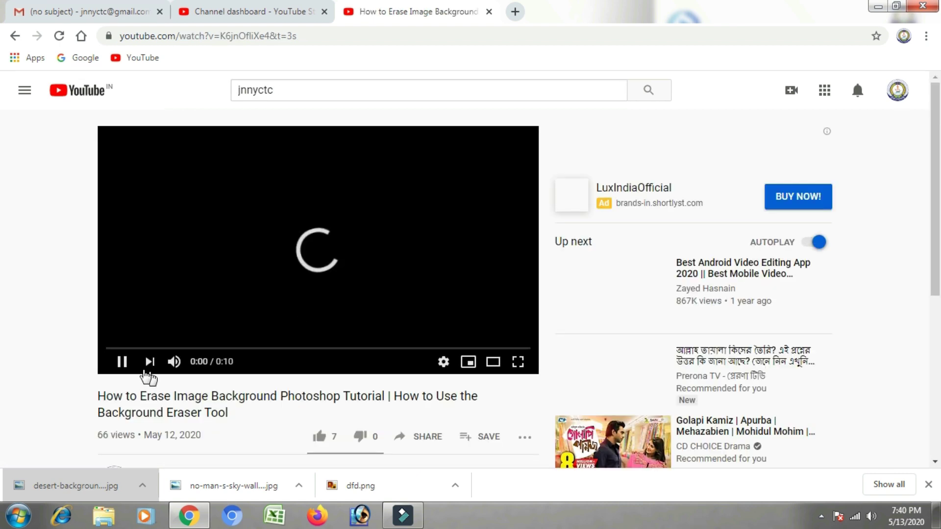
{"action": "scroll", "coordinate": [147, 343], "scroll_direction": "down", "scroll_amount": 4}
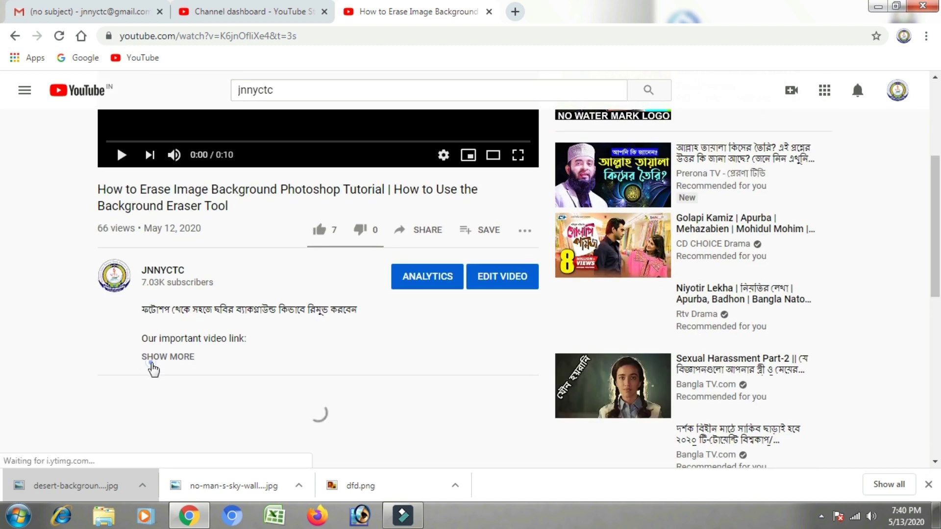
{"action": "left_click", "coordinate": [152, 357]}
{"action": "left_click", "coordinate": [147, 354]}
{"action": "left_click_drag", "start_coordinate": [140, 310], "coordinate": [239, 440]}
{"action": "key", "text": "ctrl+c"}
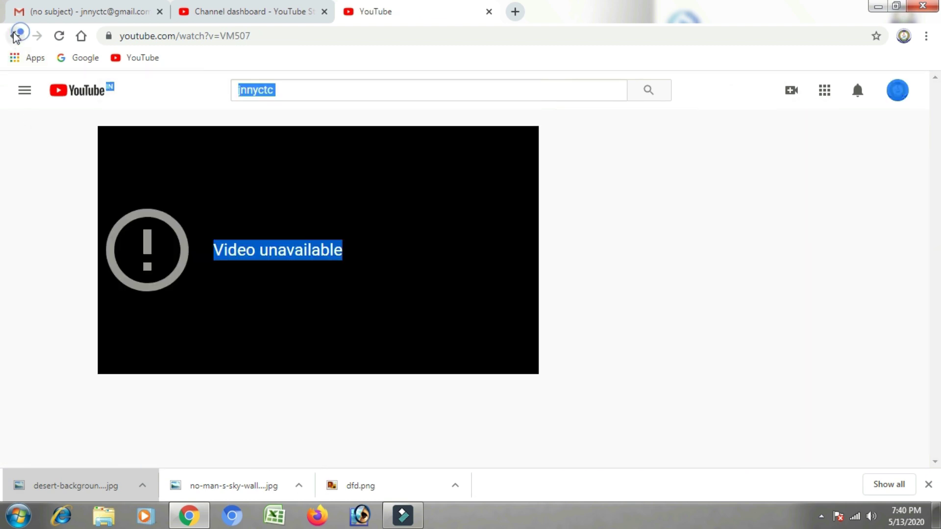
{"action": "left_click", "coordinate": [16, 37]}
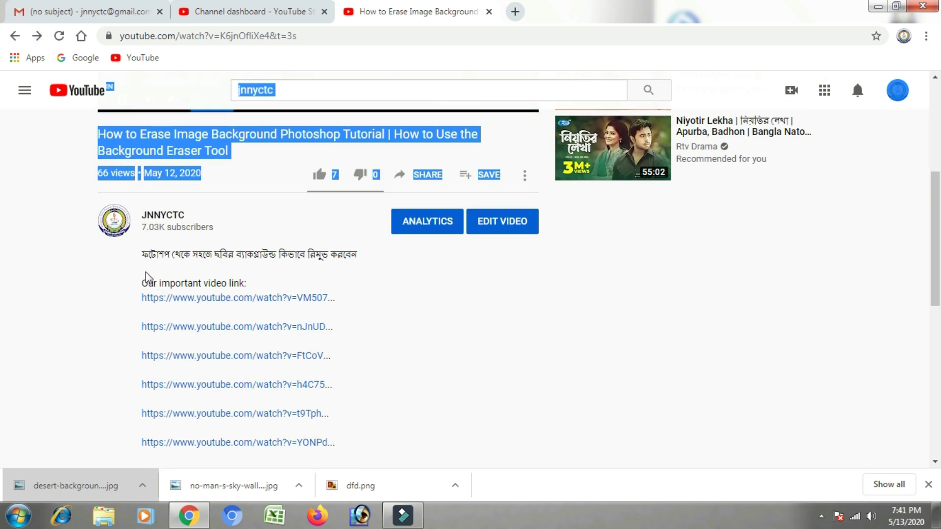
Step: Copy the existing video's entire description, through the closing Bengali subscribe line, into the Description field of the upload draft
{"action": "left_click_drag", "start_coordinate": [141, 254], "coordinate": [304, 445]}
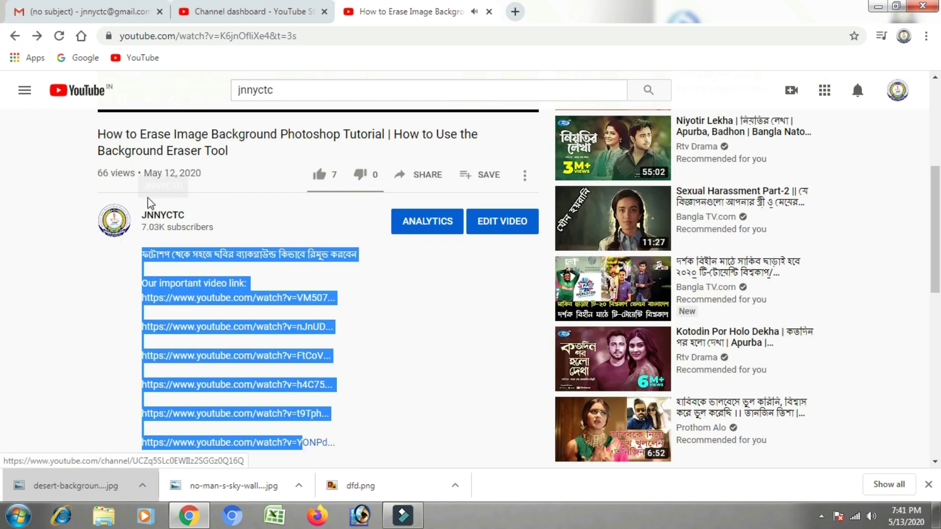
{"action": "scroll", "coordinate": [147, 237], "scroll_direction": "up", "scroll_amount": 3}
{"action": "scroll", "coordinate": [142, 226], "scroll_direction": "down", "scroll_amount": 4}
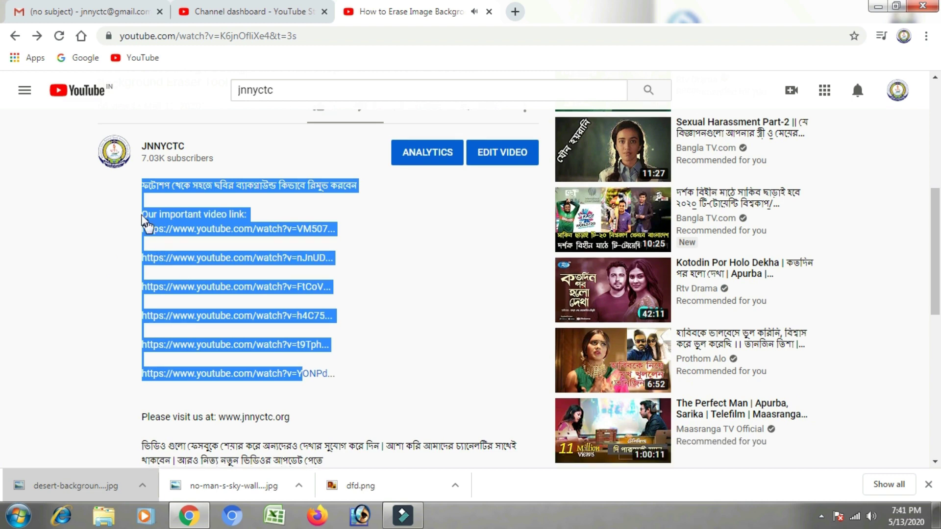
{"action": "left_click", "coordinate": [131, 199]}
{"action": "left_click_drag", "start_coordinate": [142, 186], "coordinate": [311, 361]}
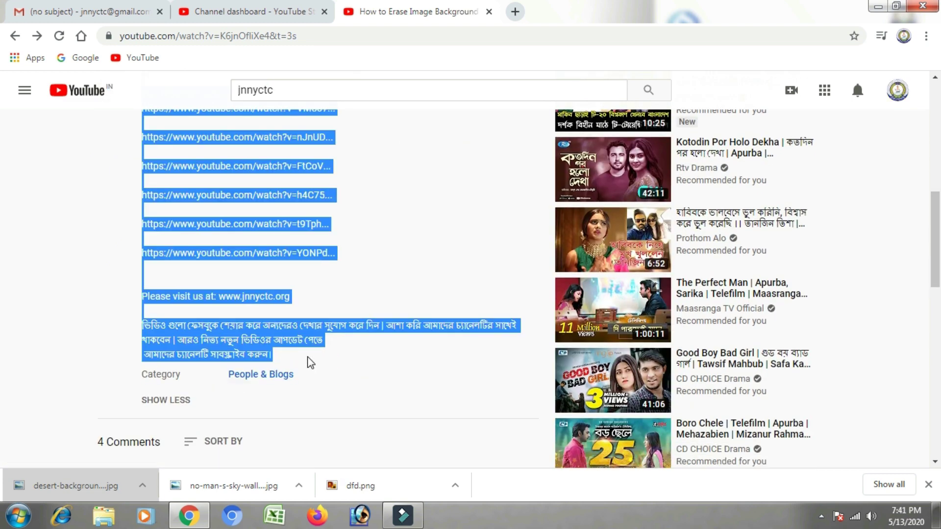
{"action": "left_click", "coordinate": [249, 18]}
{"action": "left_click", "coordinate": [259, 282]}
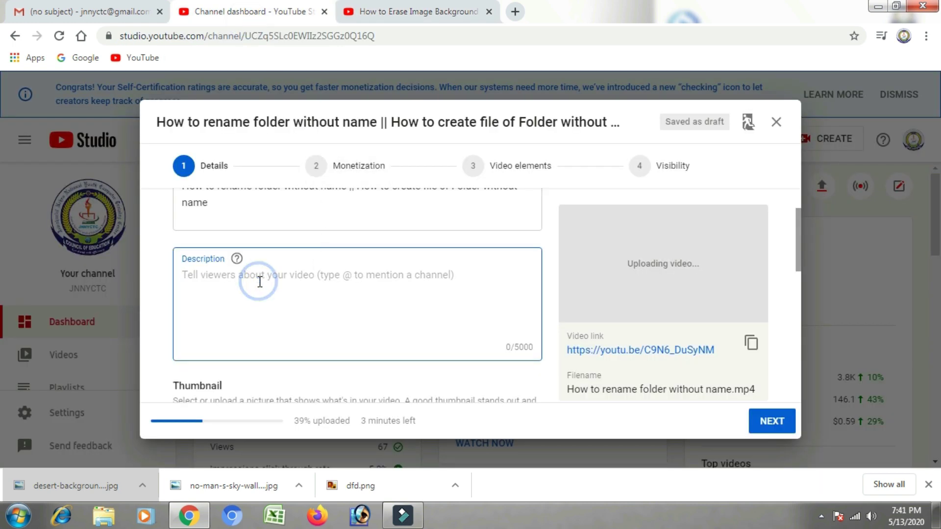
{"action": "key", "text": "ctrl+v"}
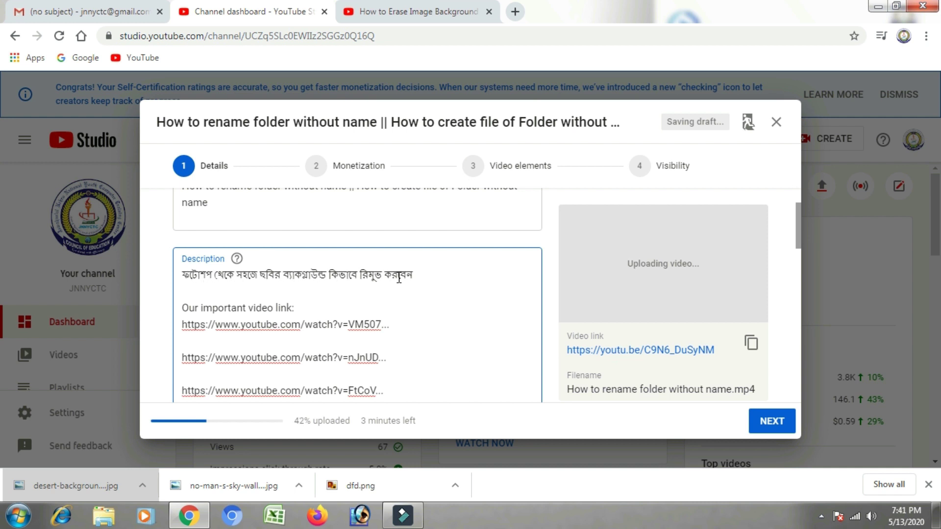
Step: Replace the Bengali first line of the description with "How to rename folder without name.", copied from the title
{"action": "left_click_drag", "start_coordinate": [435, 276], "coordinate": [187, 275]}
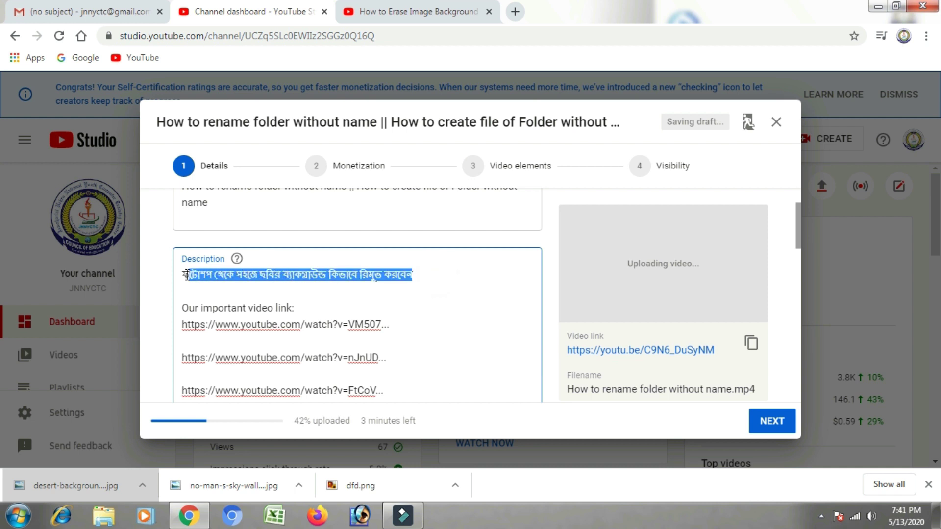
{"action": "scroll", "coordinate": [329, 281], "scroll_direction": "up", "scroll_amount": 2}
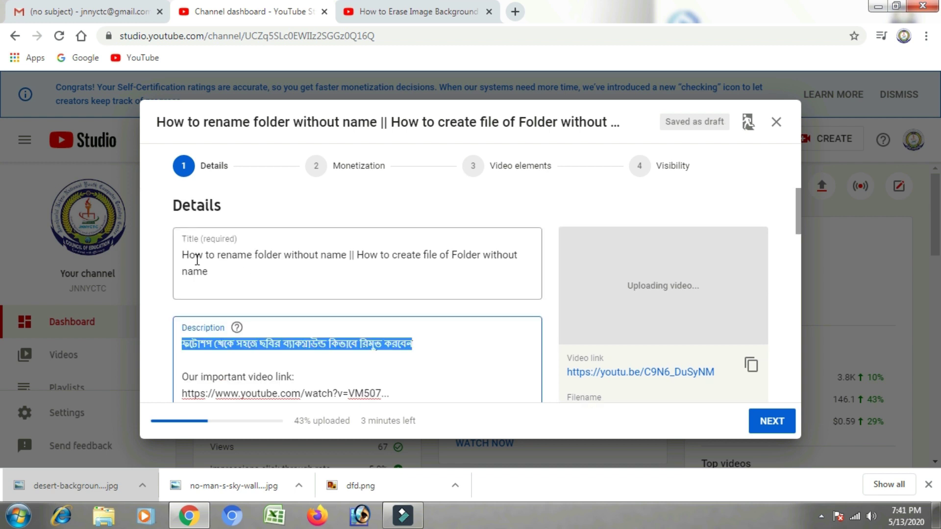
{"action": "left_click_drag", "start_coordinate": [183, 254], "coordinate": [350, 260]}
{"action": "key", "text": "ctrl+c"}
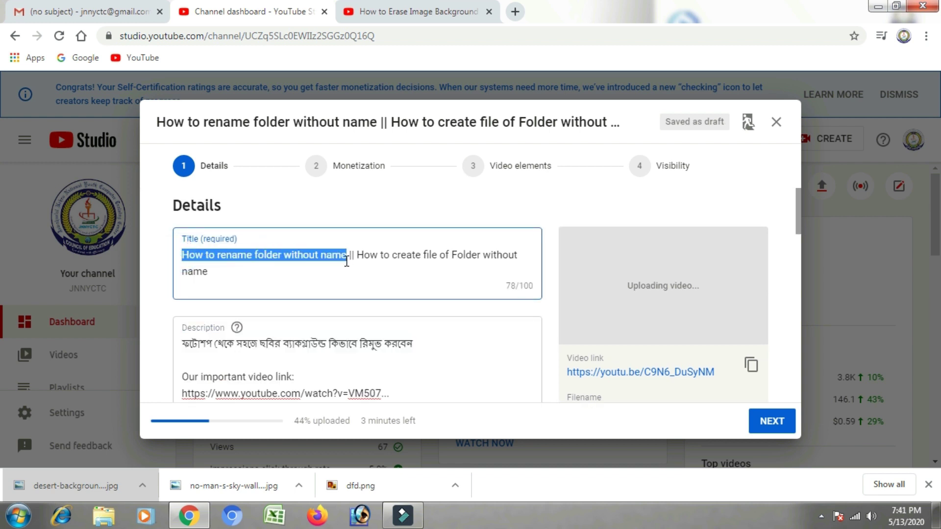
{"action": "left_click_drag", "start_coordinate": [425, 344], "coordinate": [170, 347]}
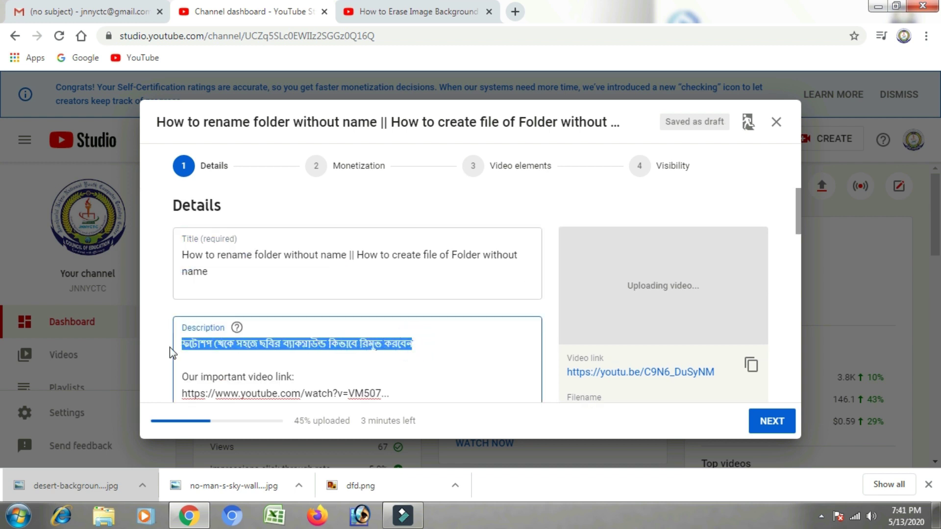
{"action": "key", "text": "ctrl+v"}
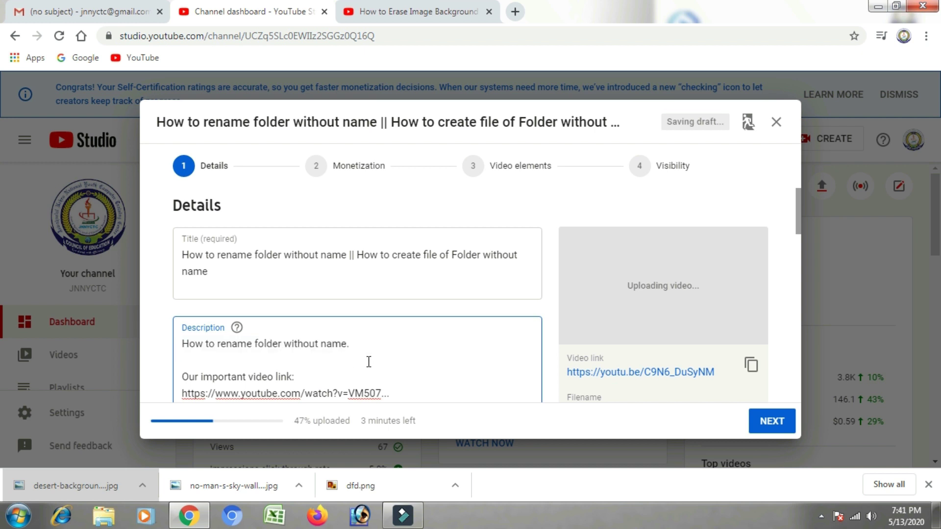
Step: Remove the leading space before the last Bengali line at the end of the description
{"action": "scroll", "coordinate": [331, 358], "scroll_direction": "down", "scroll_amount": 2}
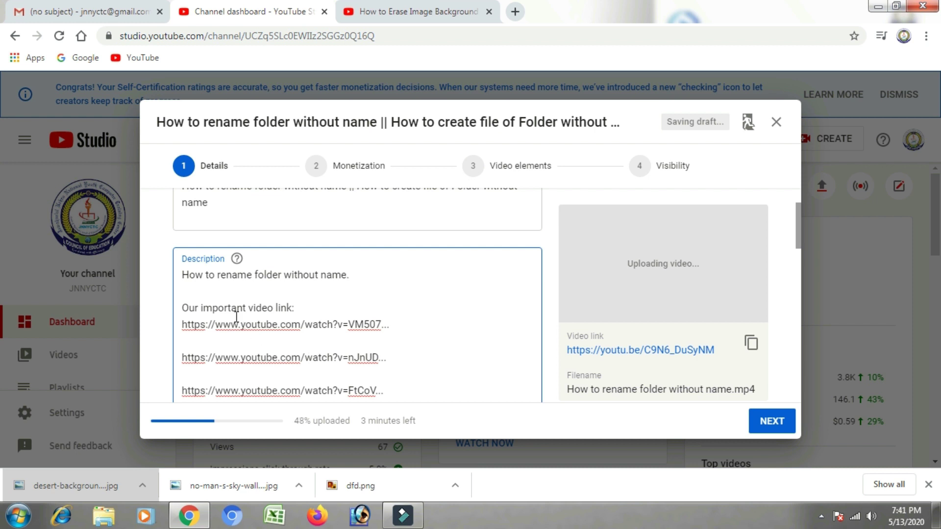
{"action": "scroll", "coordinate": [236, 316], "scroll_direction": "down", "scroll_amount": 6}
{"action": "scroll", "coordinate": [212, 343], "scroll_direction": "down", "scroll_amount": 2}
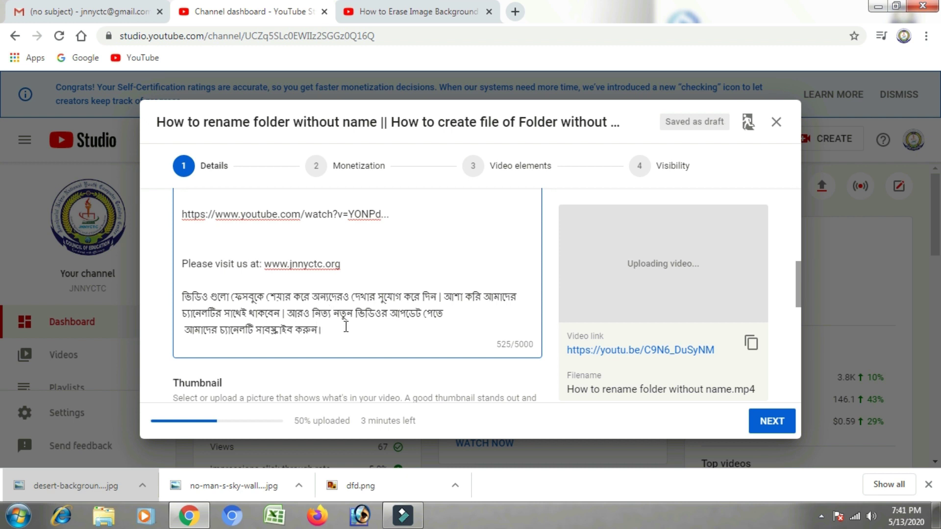
{"action": "left_click", "coordinate": [333, 337]}
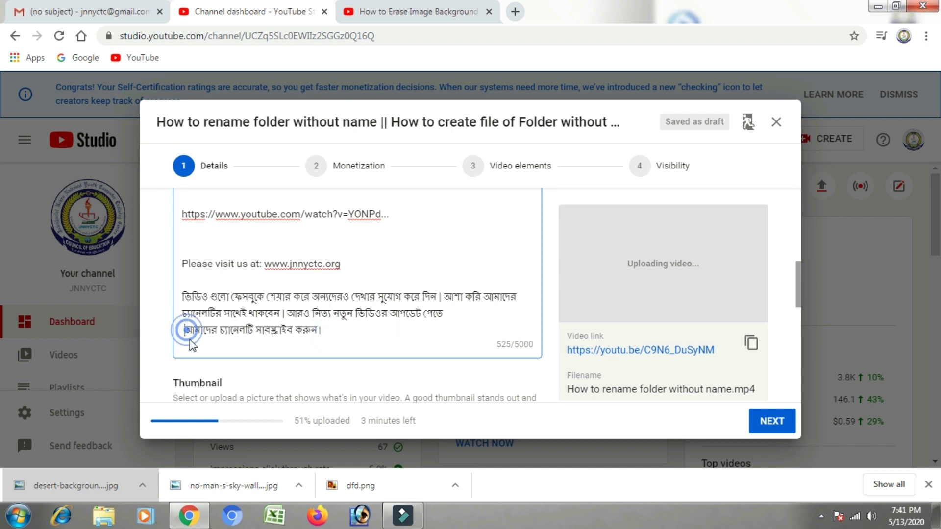
{"action": "key", "text": "BackSpace"}
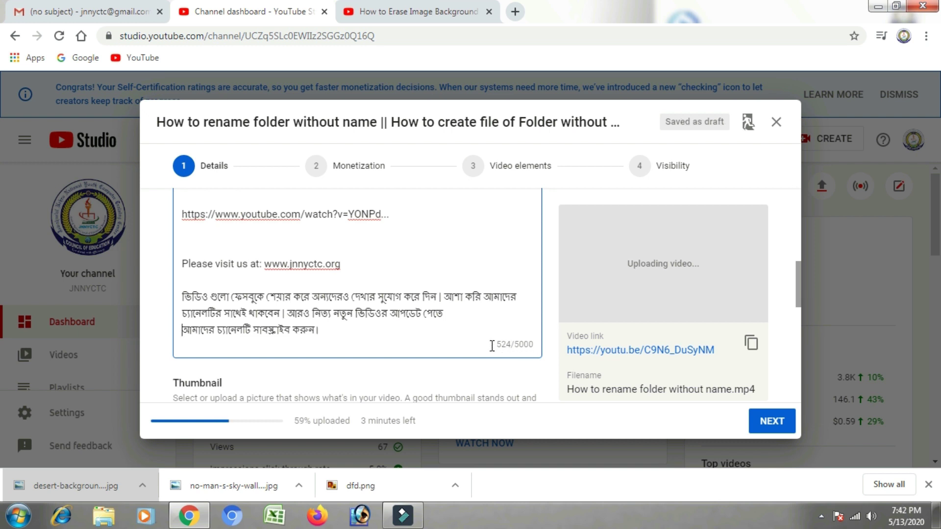
Step: Upload the JPEG image "Folder" from the Desktop as the video's custom thumbnail
{"action": "scroll", "coordinate": [240, 321], "scroll_direction": "down", "scroll_amount": 3}
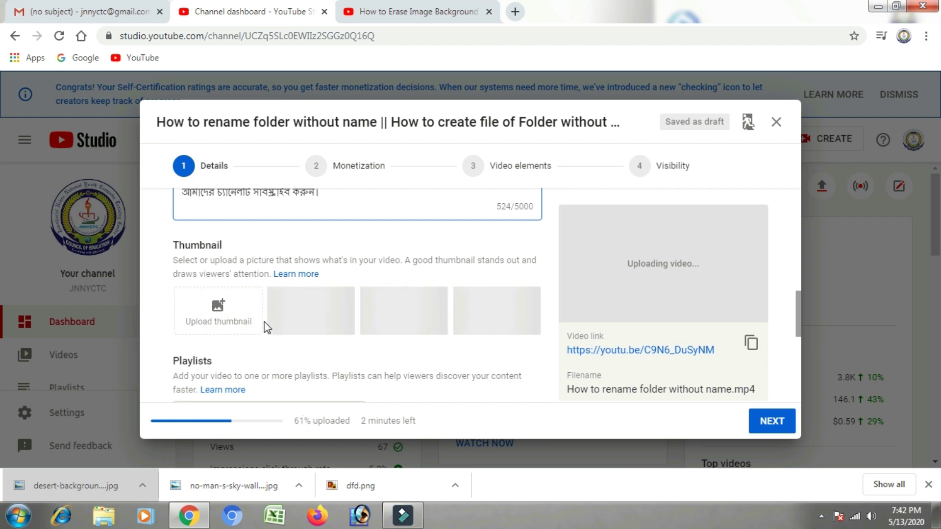
{"action": "left_click", "coordinate": [217, 308]}
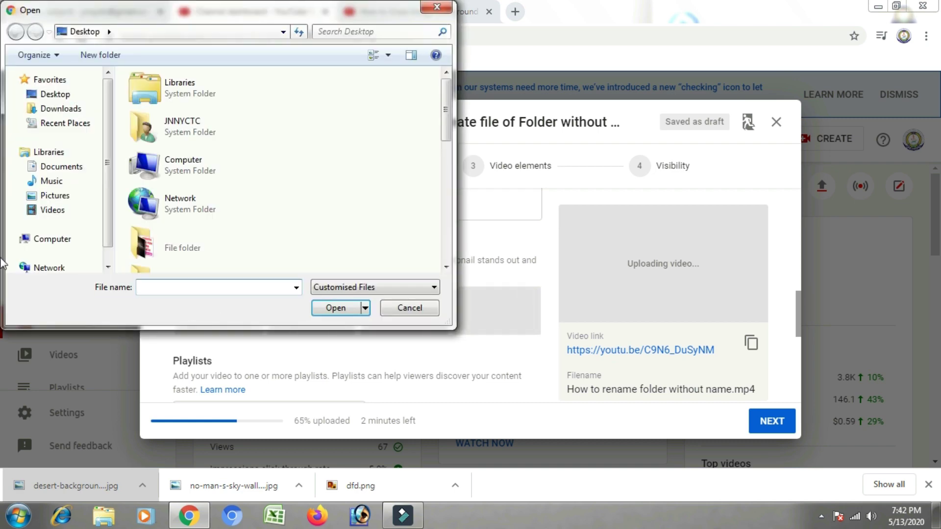
{"action": "left_click", "coordinate": [63, 94]}
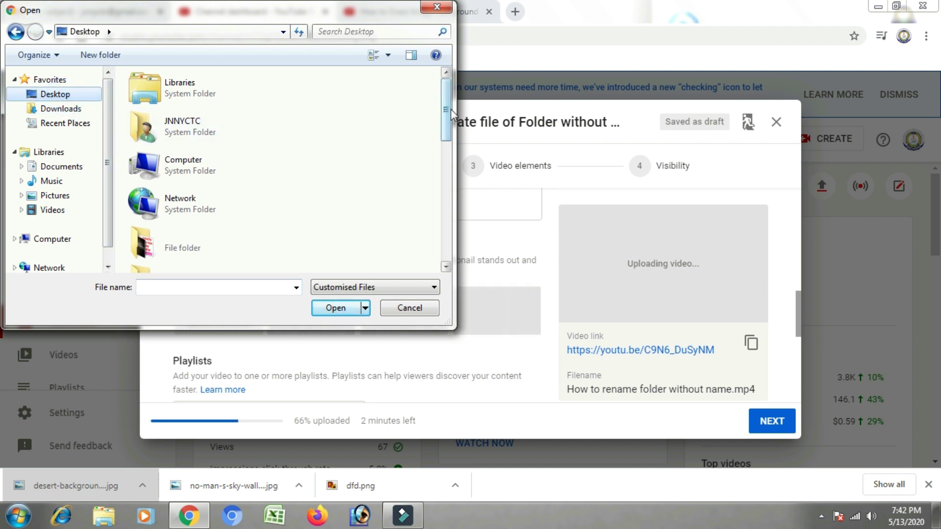
{"action": "left_click_drag", "start_coordinate": [445, 110], "coordinate": [439, 187]}
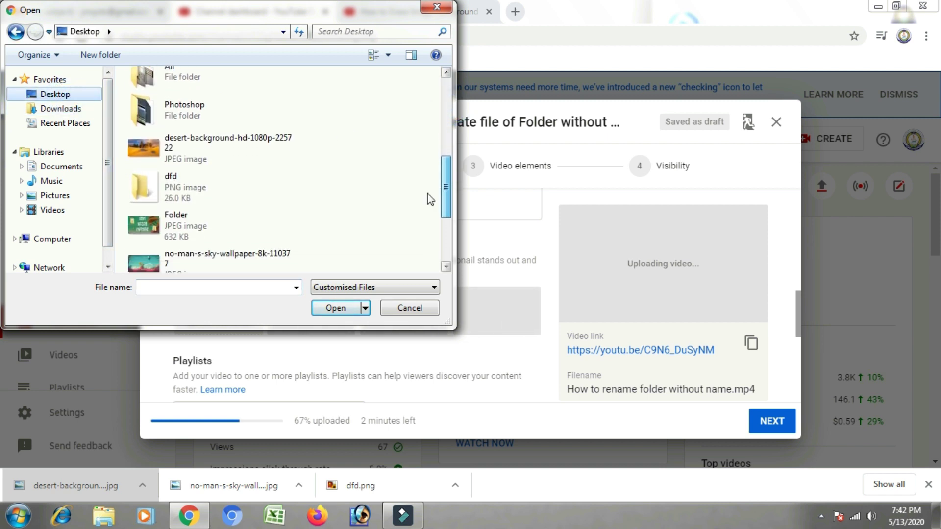
{"action": "left_click", "coordinate": [197, 226]}
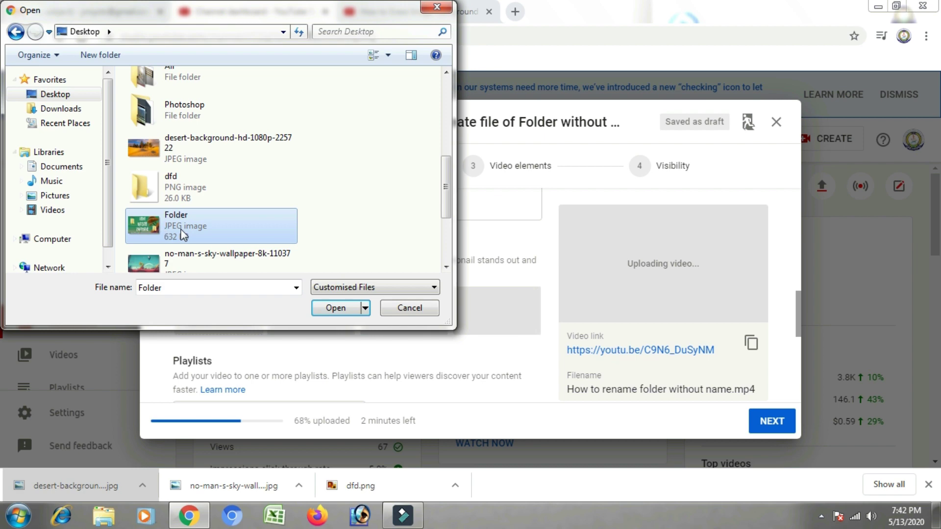
{"action": "left_click", "coordinate": [325, 307]}
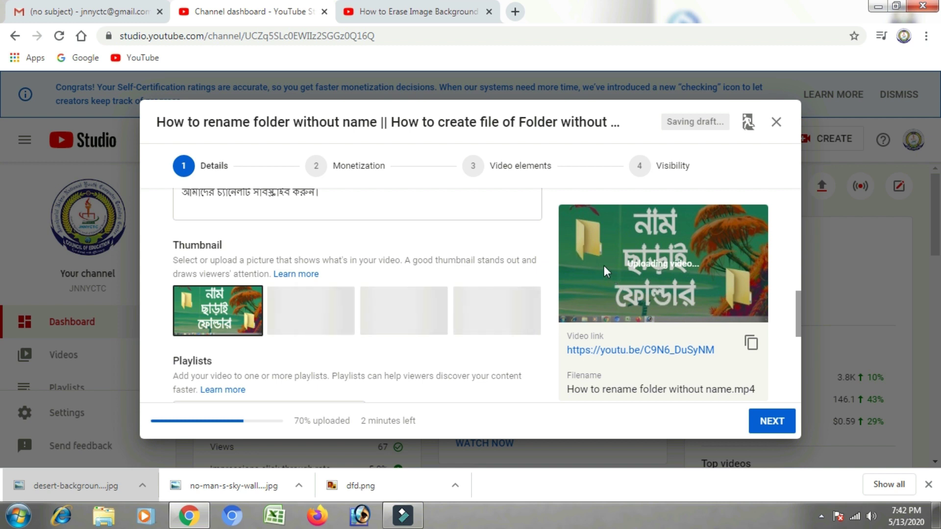
Step: Declare the video as not made for kids and expand the additional video options with the tags section
{"action": "scroll", "coordinate": [210, 303], "scroll_direction": "down", "scroll_amount": 1}
{"action": "scroll", "coordinate": [209, 300], "scroll_direction": "down", "scroll_amount": 2}
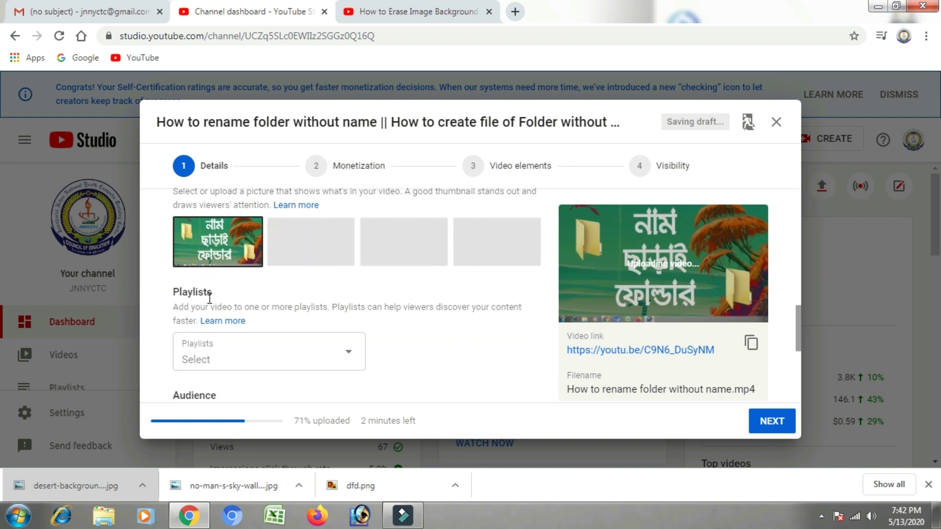
{"action": "scroll", "coordinate": [213, 304], "scroll_direction": "down", "scroll_amount": 2}
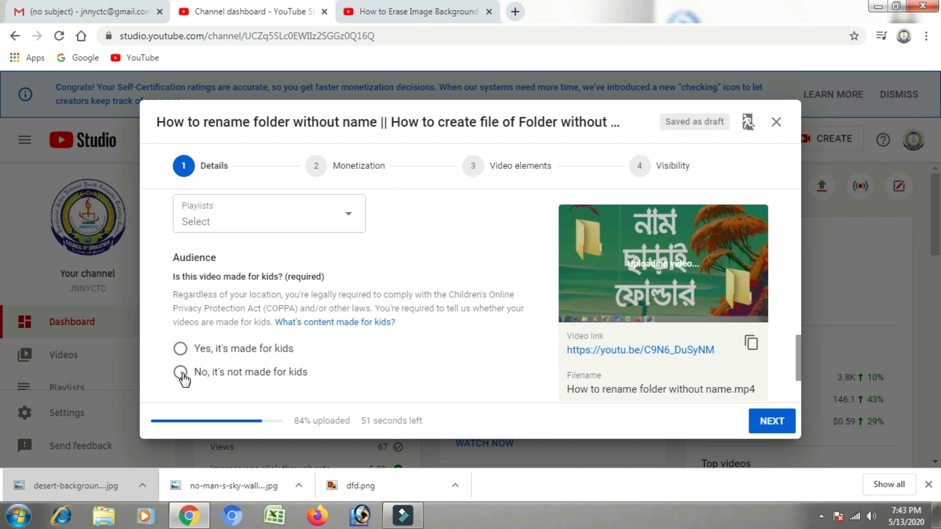
{"action": "left_click", "coordinate": [181, 374]}
{"action": "scroll", "coordinate": [189, 322], "scroll_direction": "down", "scroll_amount": 2}
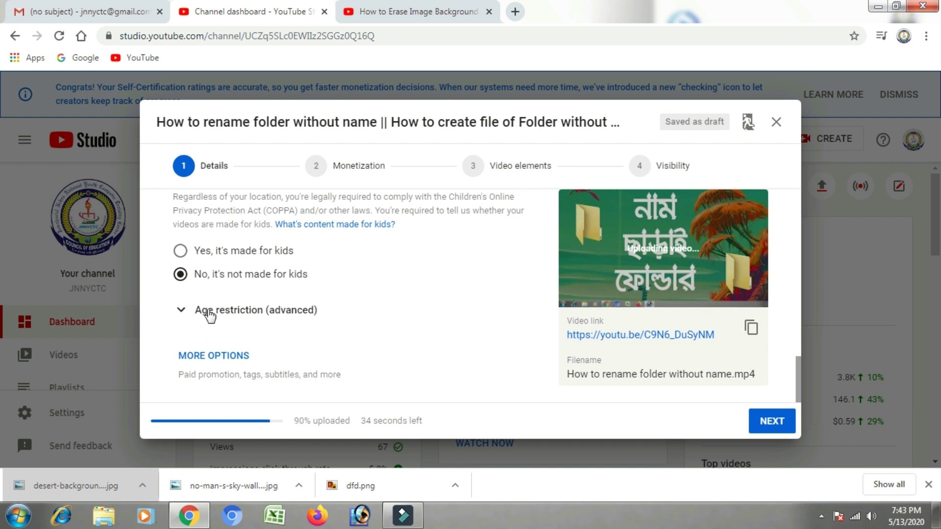
{"action": "left_click", "coordinate": [211, 356]}
{"action": "scroll", "coordinate": [294, 335], "scroll_direction": "down", "scroll_amount": 6}
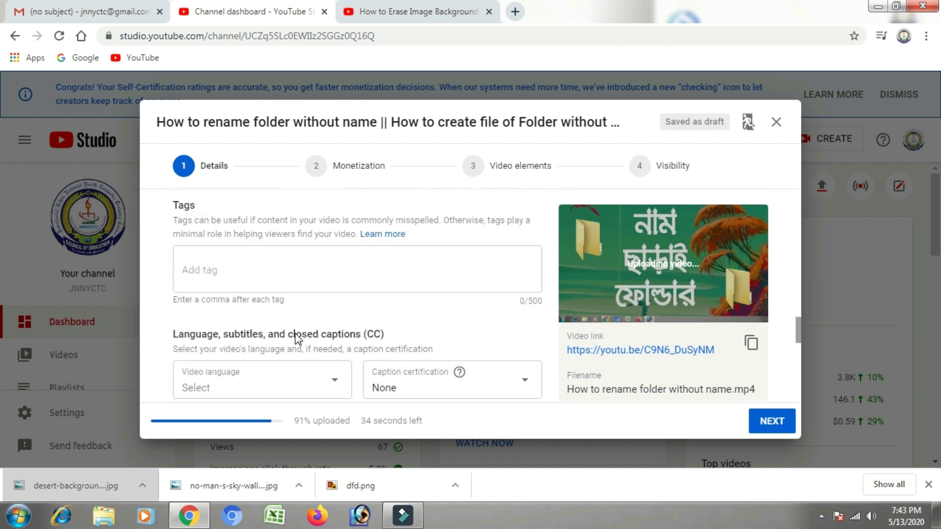
{"action": "left_click", "coordinate": [196, 265]}
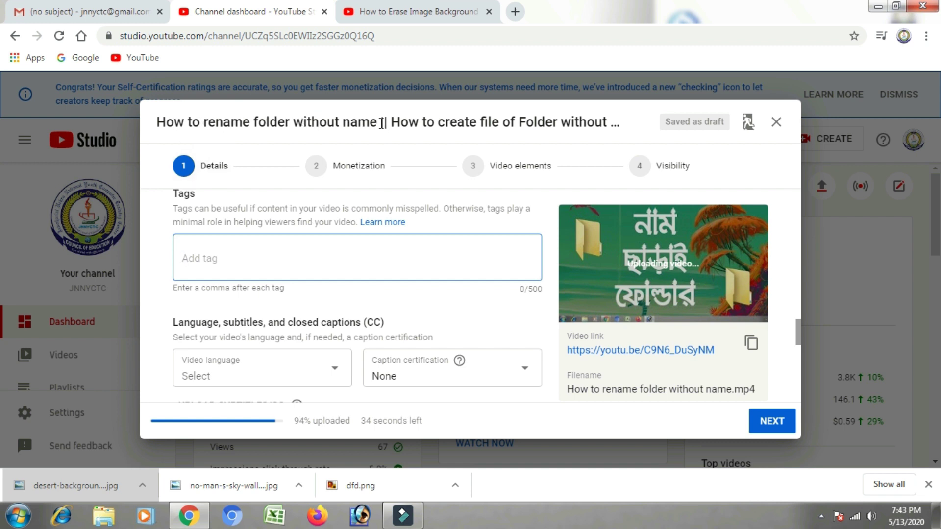
{"action": "left_click_drag", "start_coordinate": [376, 123], "coordinate": [154, 130]}
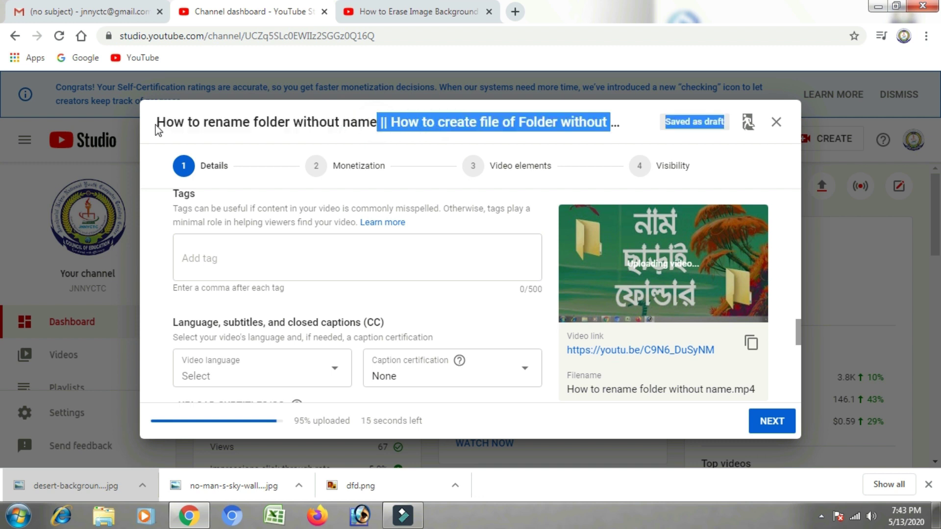
{"action": "left_click", "coordinate": [379, 126]}
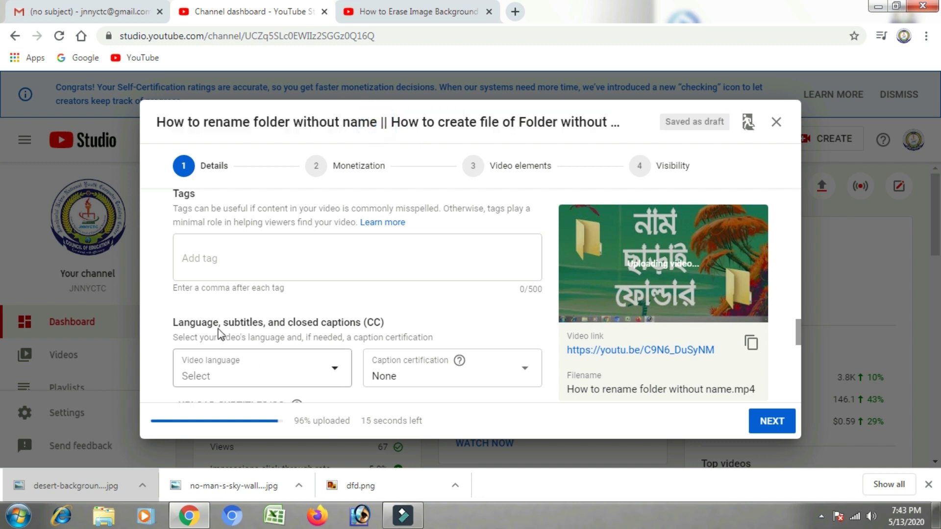
Step: Add the tag "folder name without" to the video
{"action": "left_click", "coordinate": [198, 269]}
{"action": "type", "text": "f"}
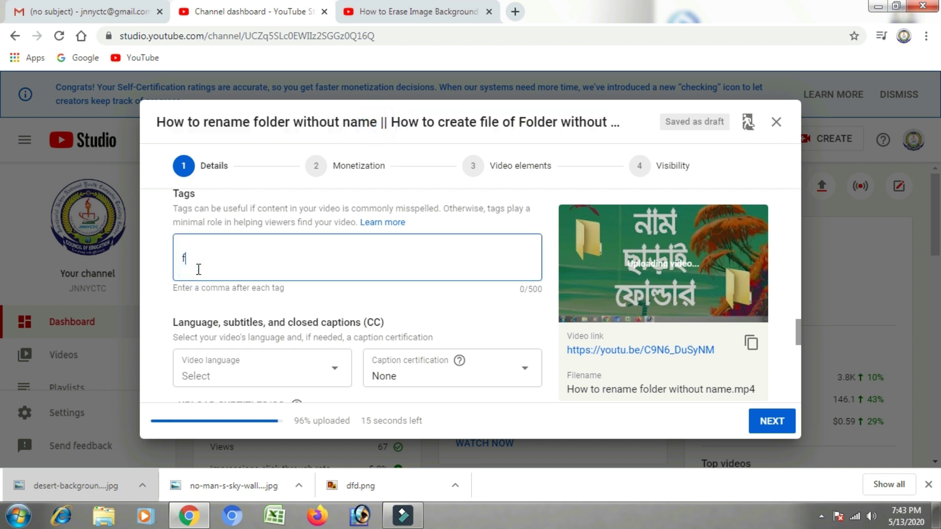
{"action": "type", "text": "older name witout"}
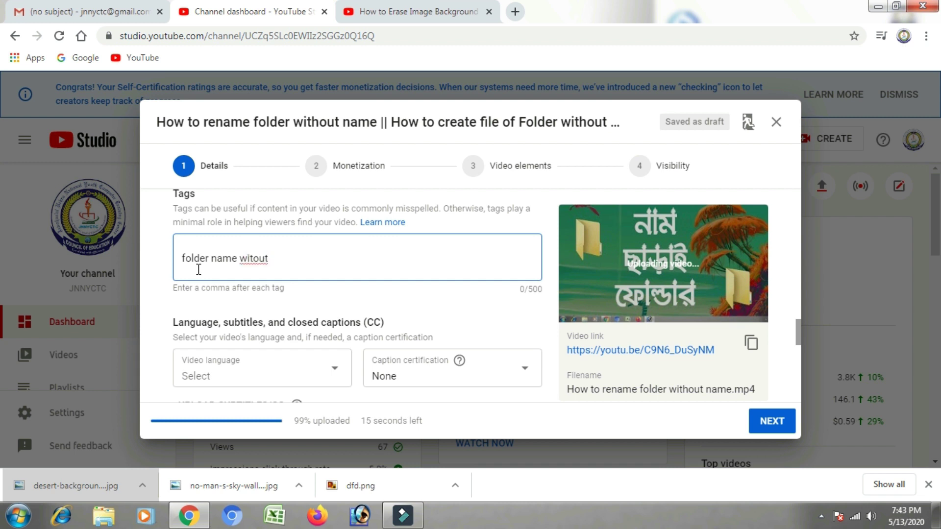
{"action": "key", "text": "BackSpace"}
{"action": "key", "text": "BackSpace"}
{"action": "key", "text": "BackSpace"}
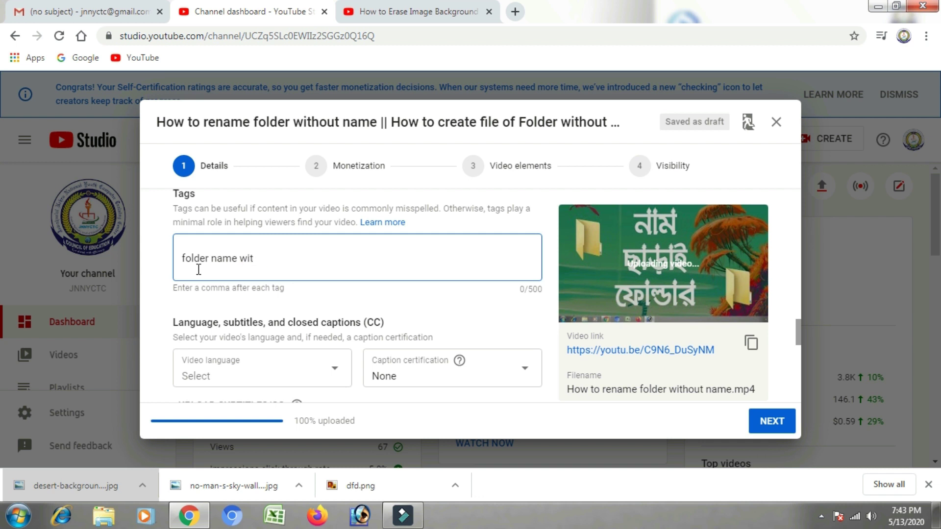
{"action": "type", "text": "hout"}
{"action": "key", "text": "comma"}
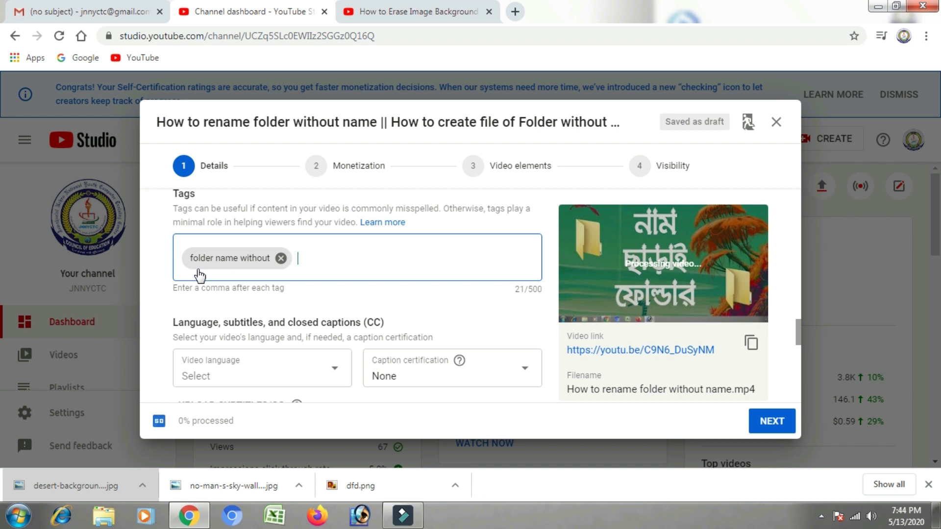
Step: Add a second tag reading "foldar without name" to the video
{"action": "type", "text": "foldar name withou"}
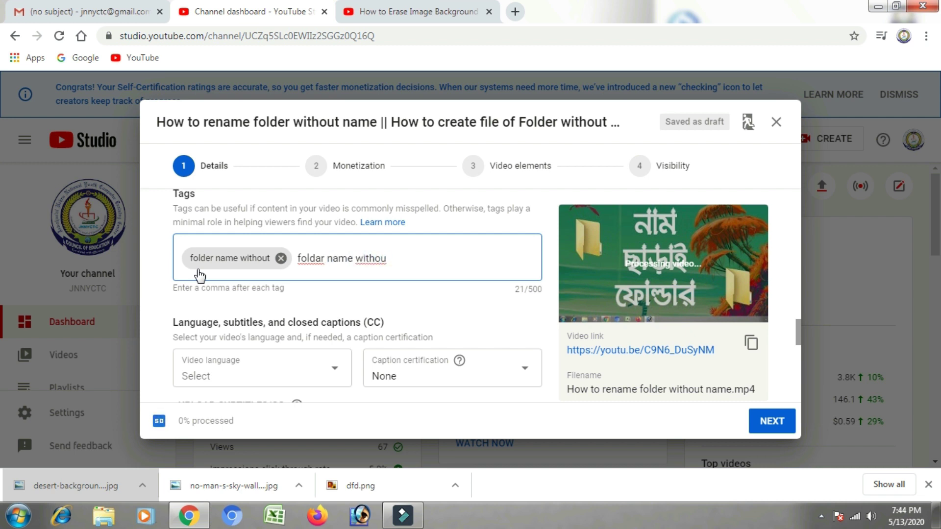
{"action": "left_click", "coordinate": [351, 258]}
{"action": "key", "text": "BackSpace"}
{"action": "key", "text": "BackSpace"}
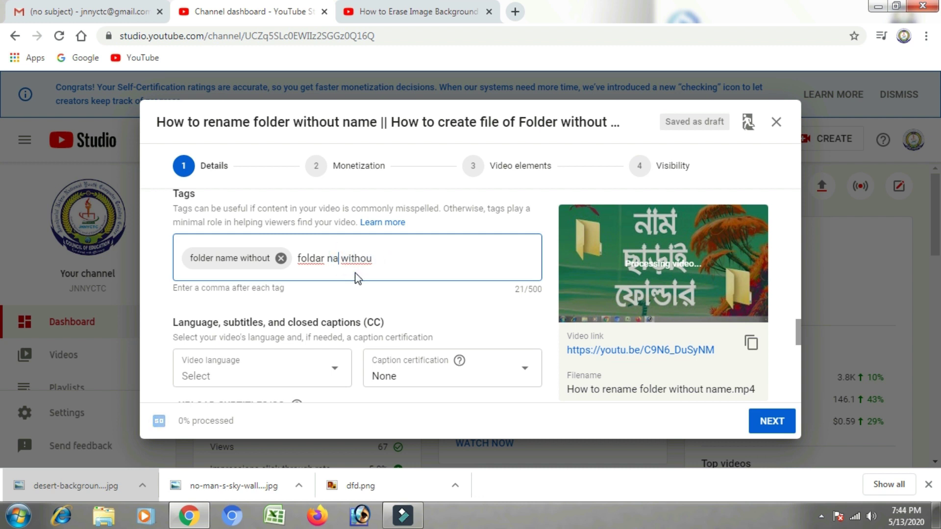
{"action": "key", "text": "BackSpace"}
{"action": "key", "text": "BackSpace"}
{"action": "key", "text": "BackSpace"}
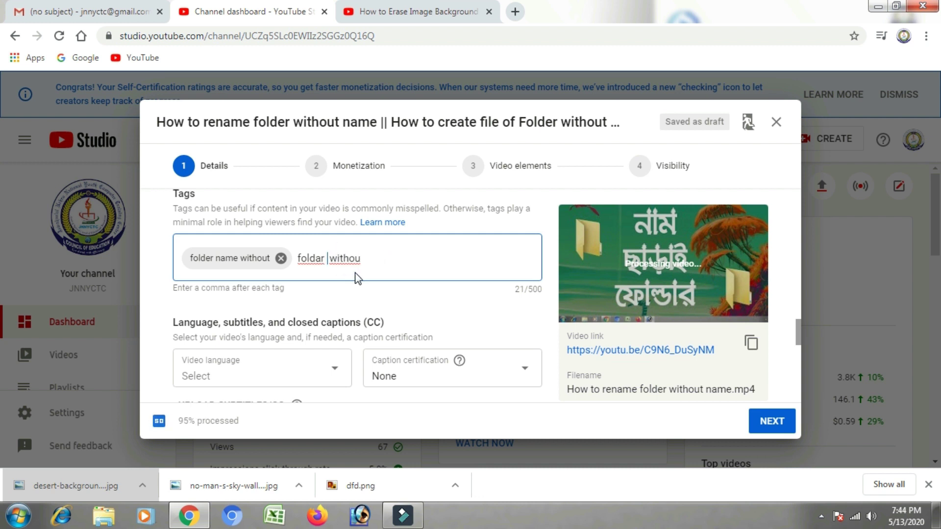
{"action": "left_click", "coordinate": [360, 263]}
{"action": "type", "text": "t name"}
{"action": "key", "text": "comma"}
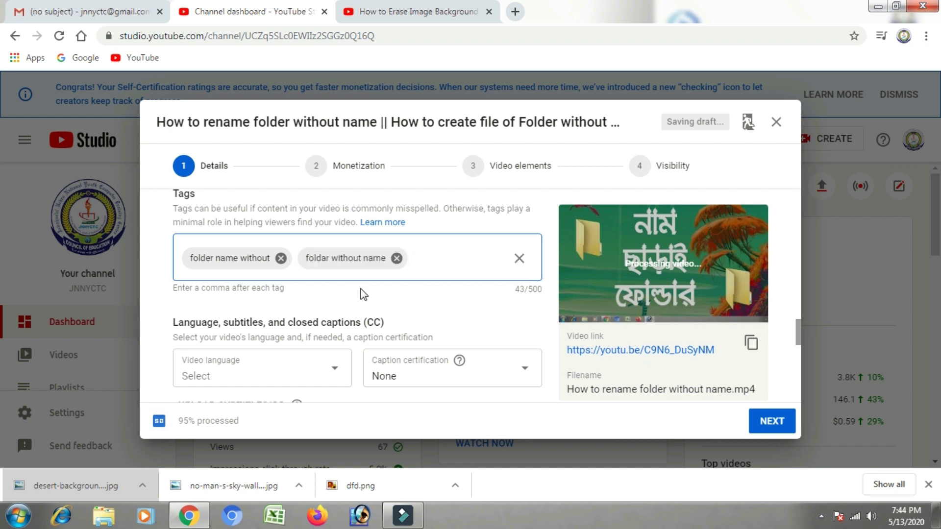
Step: Add a third tag reading "witjot foldername" to the video
{"action": "type", "text": "witjou"}
{"action": "key", "text": "BackSpace"}
{"action": "type", "text": "t"}
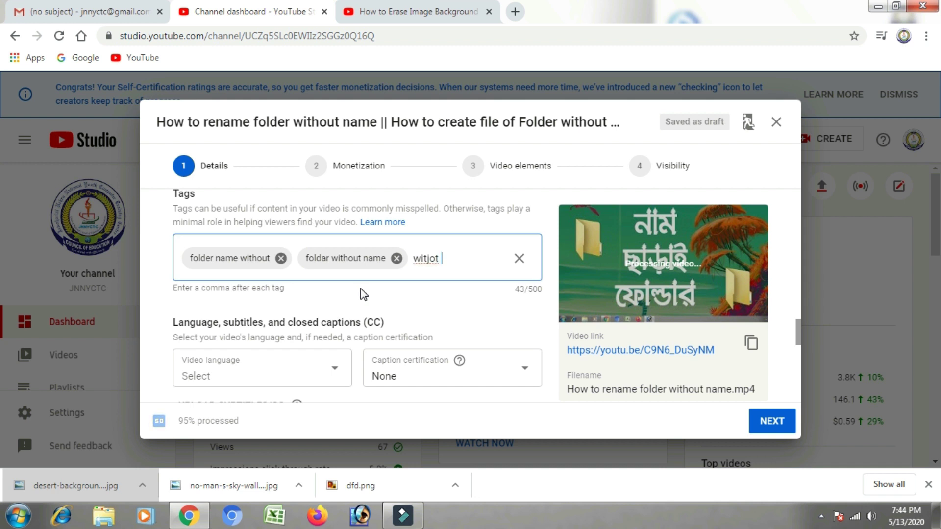
{"action": "type", "text": " foldername"}
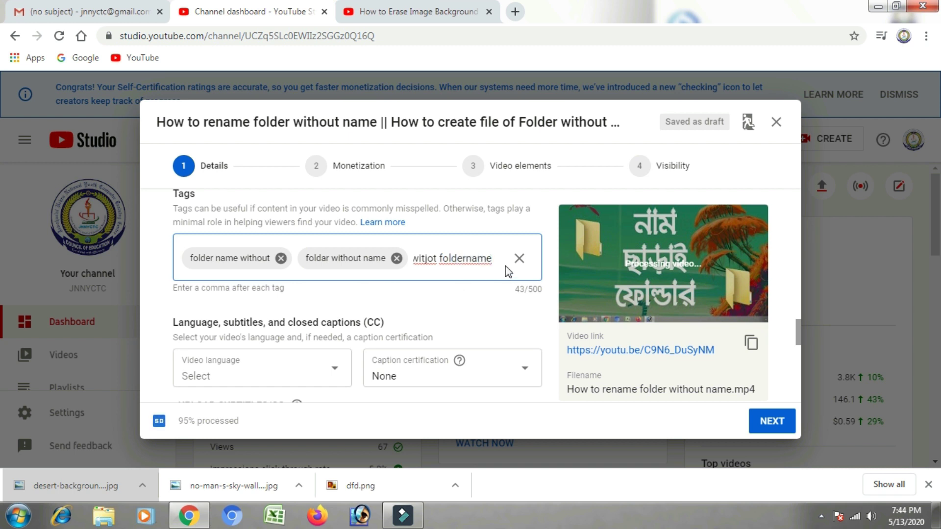
{"action": "type", "text": ","}
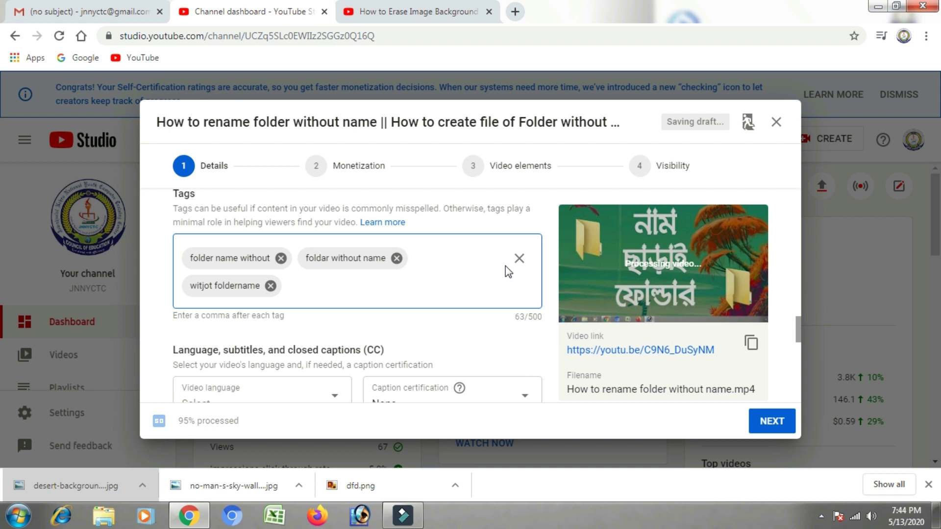
Step: Add a fourth tag reading "without folder name" to the video
{"action": "type", "text": "with"}
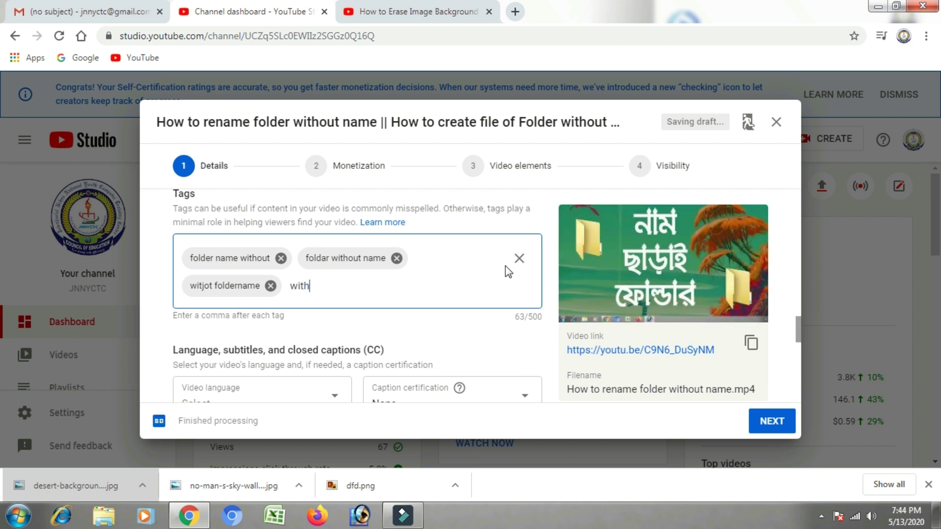
{"action": "type", "text": "out "}
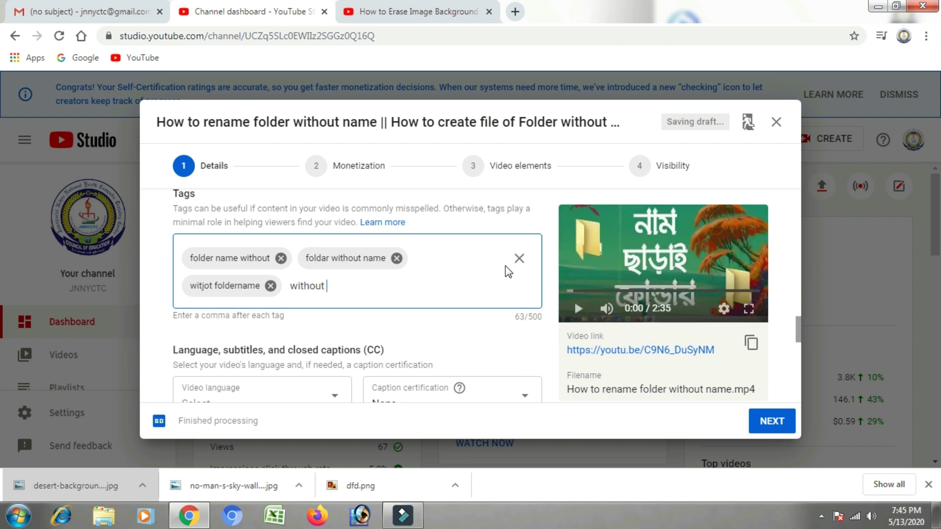
{"action": "type", "text": "folder name,how "}
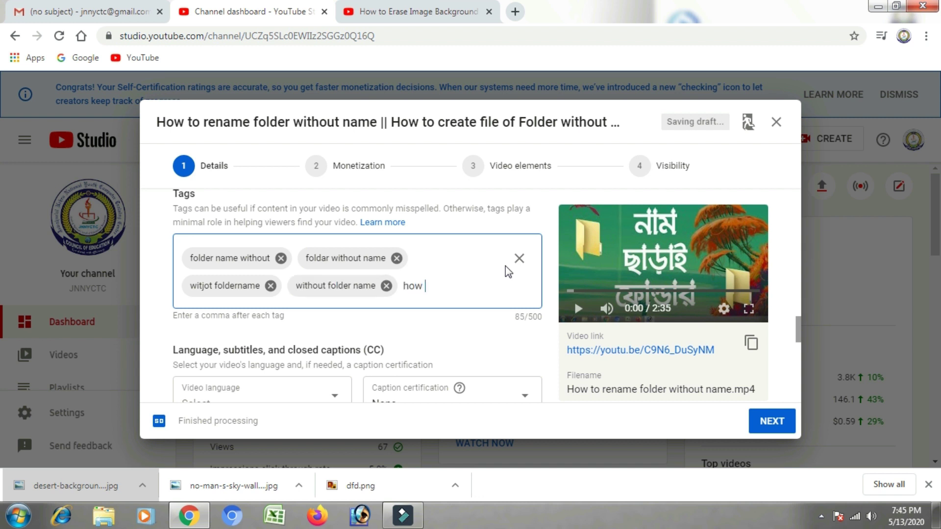
Step: Add a fifth tag reading "how to create a folder without name" to the video
{"action": "type", "text": "to catra\\"}
{"action": "key", "text": "BackSpace"}
{"action": "key", "text": "BackSpace"}
{"action": "key", "text": "BackSpace"}
{"action": "key", "text": "BackSpace"}
{"action": "key", "text": "BackSpace"}
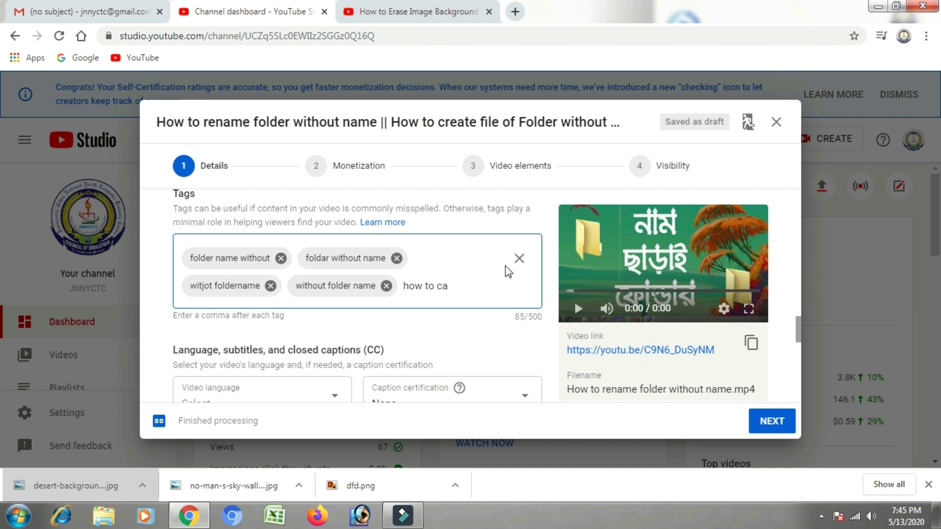
{"action": "type", "text": "reate a folder wit"}
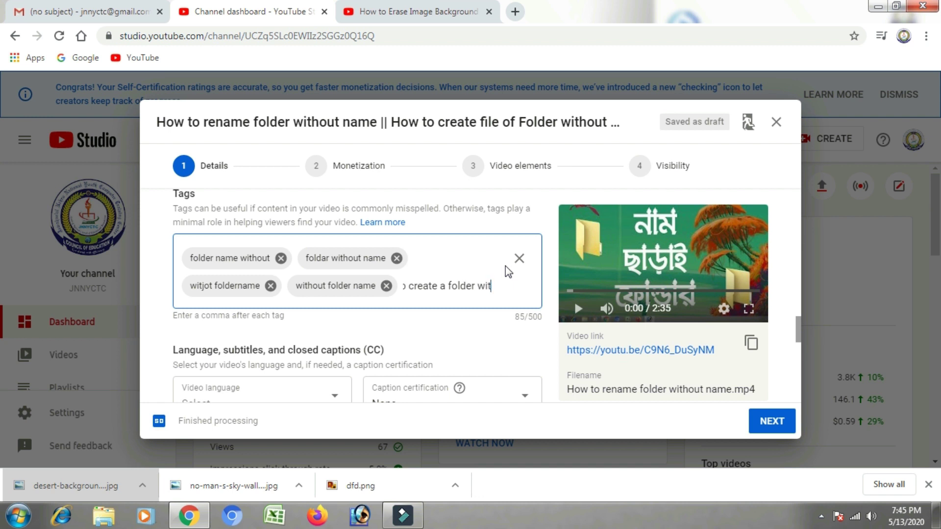
{"action": "type", "text": "out"}
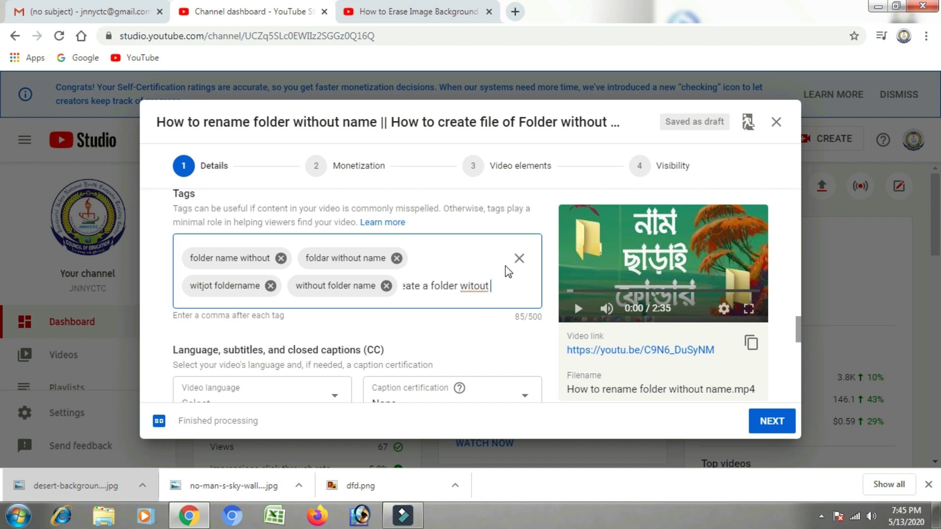
{"action": "key", "text": "BackSpace"}
{"action": "key", "text": "BackSpace"}
{"action": "key", "text": "BackSpace"}
{"action": "key", "text": "BackSpace"}
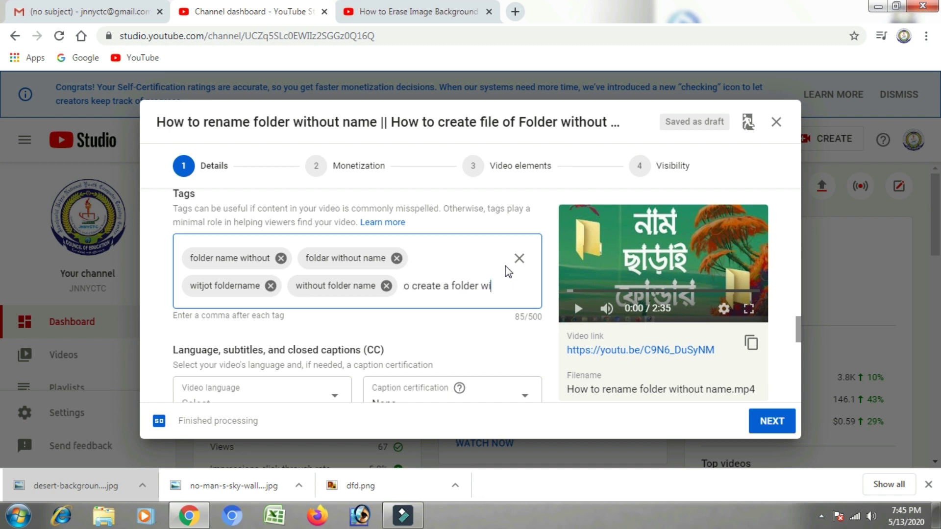
{"action": "type", "text": "hj"}
{"action": "key", "text": "BackSpace"}
{"action": "key", "text": "BackSpace"}
{"action": "type", "text": "t"}
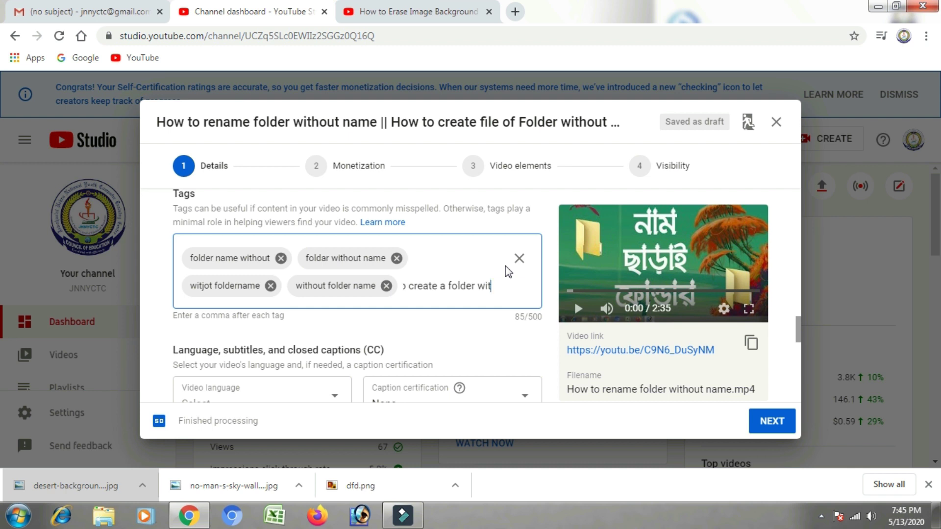
{"action": "type", "text": "hout name"}
{"action": "key", "text": "Return"}
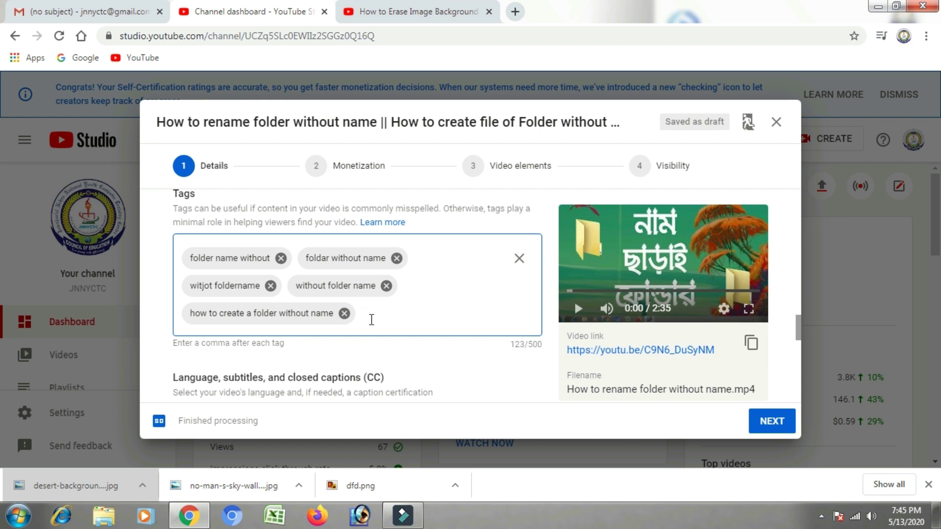
Step: Leave the remaining video details as they are, proceed to the monetization stage and turn monetization on
{"action": "scroll", "coordinate": [372, 319], "scroll_direction": "down", "scroll_amount": 2}
{"action": "scroll", "coordinate": [372, 320], "scroll_direction": "down", "scroll_amount": 3}
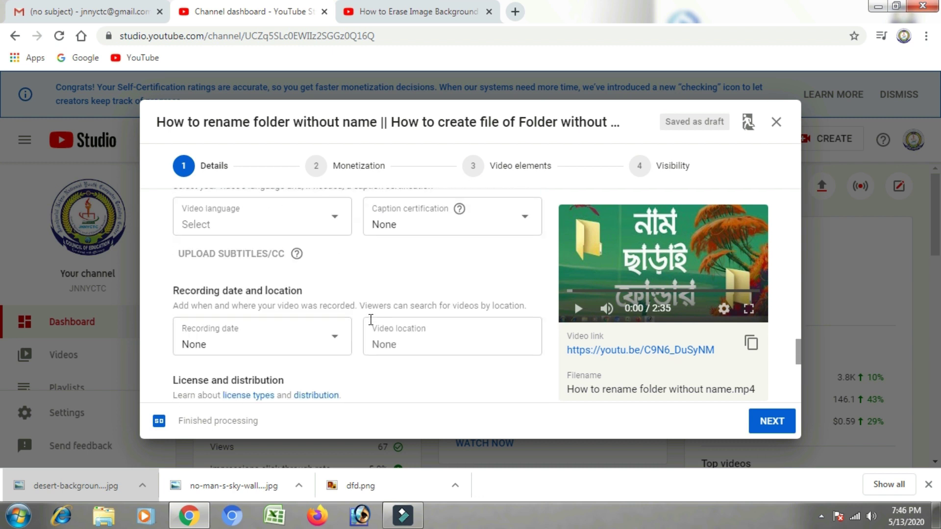
{"action": "scroll", "coordinate": [371, 320], "scroll_direction": "down", "scroll_amount": 8}
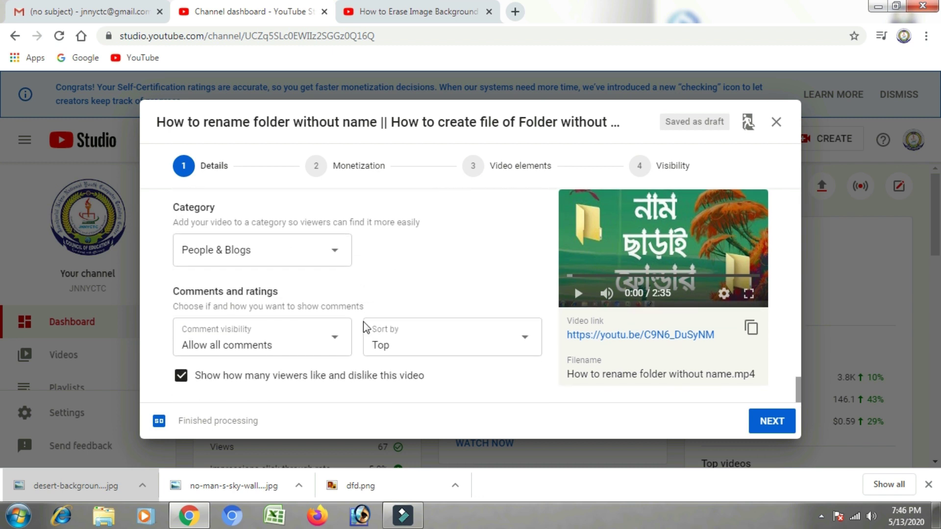
{"action": "left_click", "coordinate": [772, 429]}
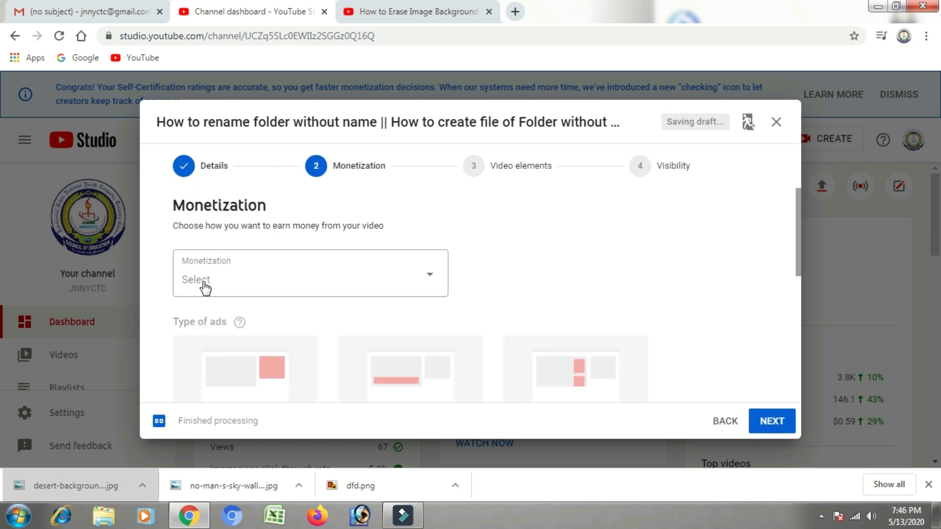
{"action": "left_click", "coordinate": [432, 277]}
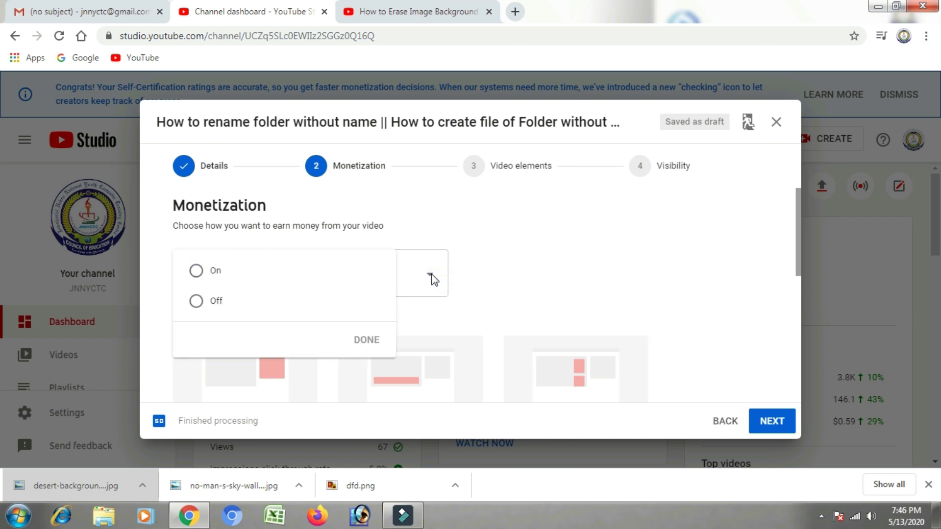
{"action": "left_click", "coordinate": [196, 273]}
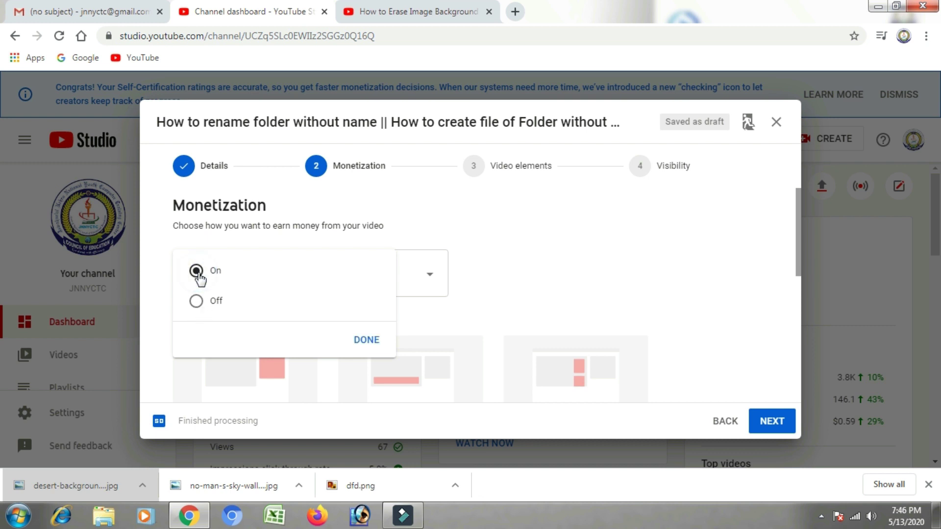
{"action": "left_click", "coordinate": [367, 342]}
Step: Enable non-skippable video ads for the video and proceed to the ad suitability stage
{"action": "scroll", "coordinate": [331, 345], "scroll_direction": "down", "scroll_amount": 1}
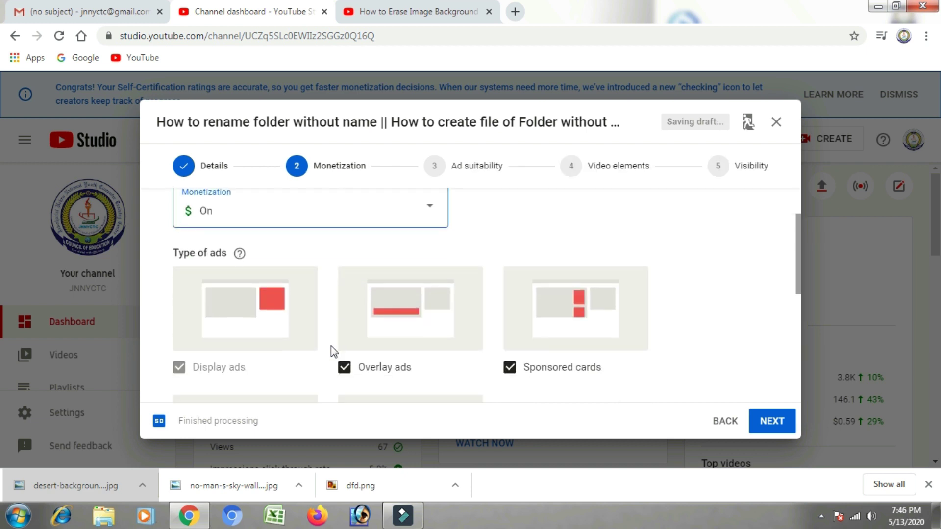
{"action": "scroll", "coordinate": [330, 345], "scroll_direction": "down", "scroll_amount": 5}
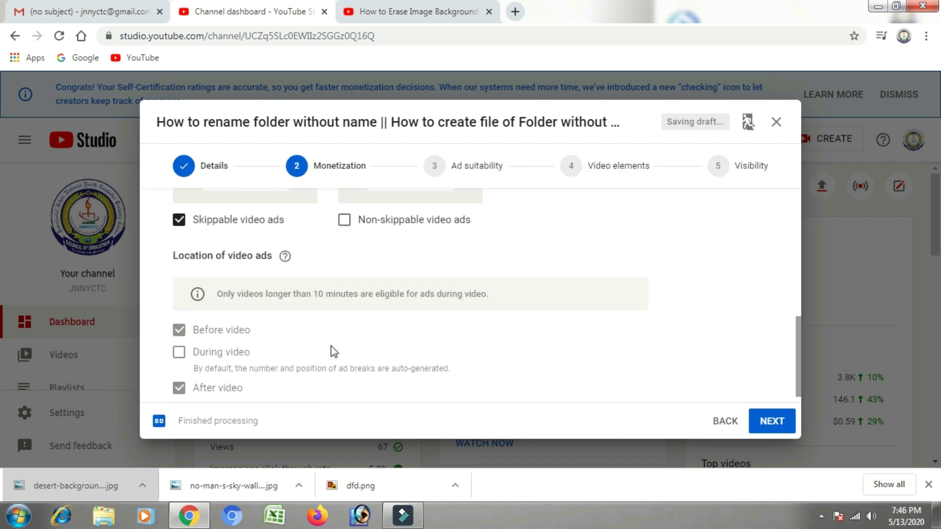
{"action": "scroll", "coordinate": [331, 345], "scroll_direction": "down", "scroll_amount": 1}
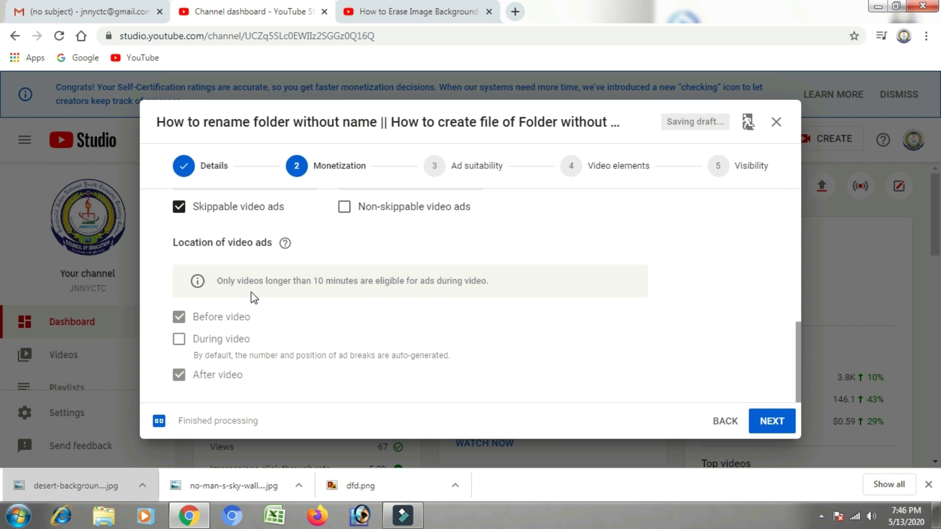
{"action": "left_click", "coordinate": [346, 214]}
{"action": "left_click", "coordinate": [346, 214]}
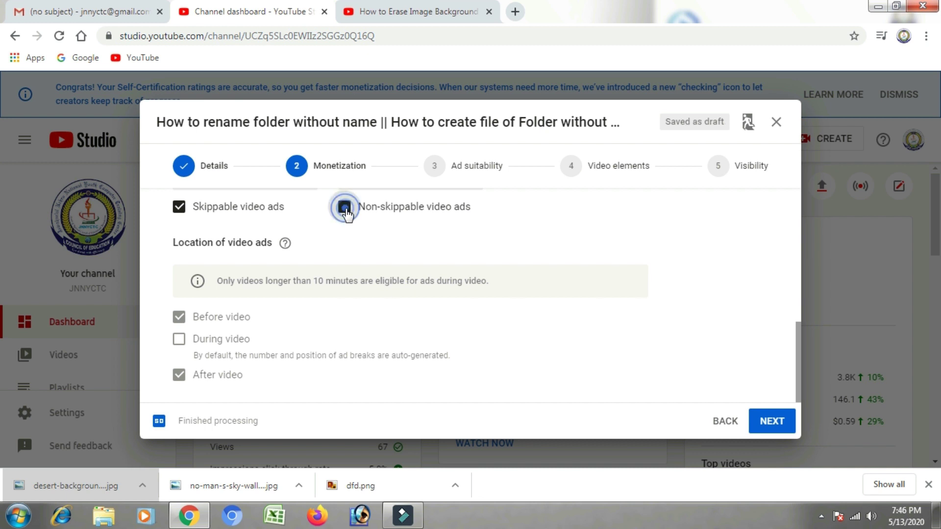
{"action": "left_click", "coordinate": [772, 423]}
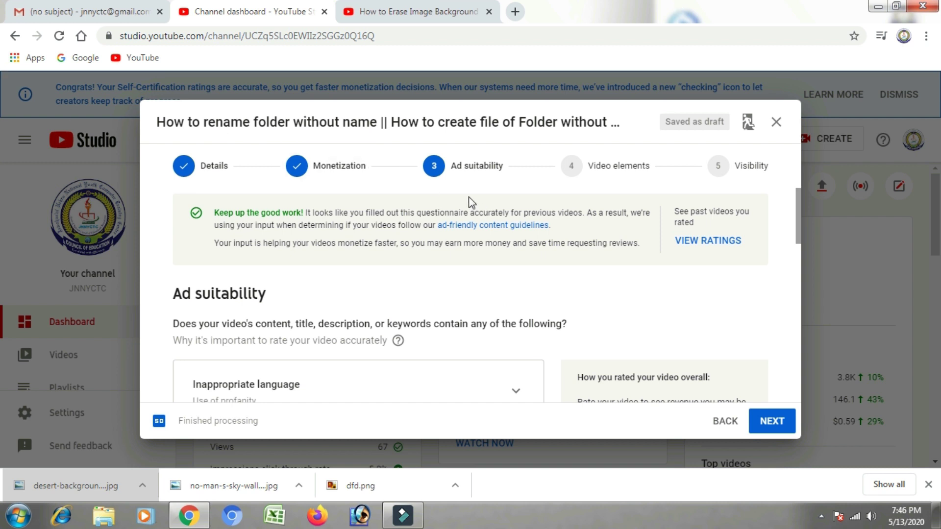
Step: Rate the video's ad suitability as "None of the above" and proceed to the video elements stage
{"action": "scroll", "coordinate": [345, 321], "scroll_direction": "down", "scroll_amount": 3}
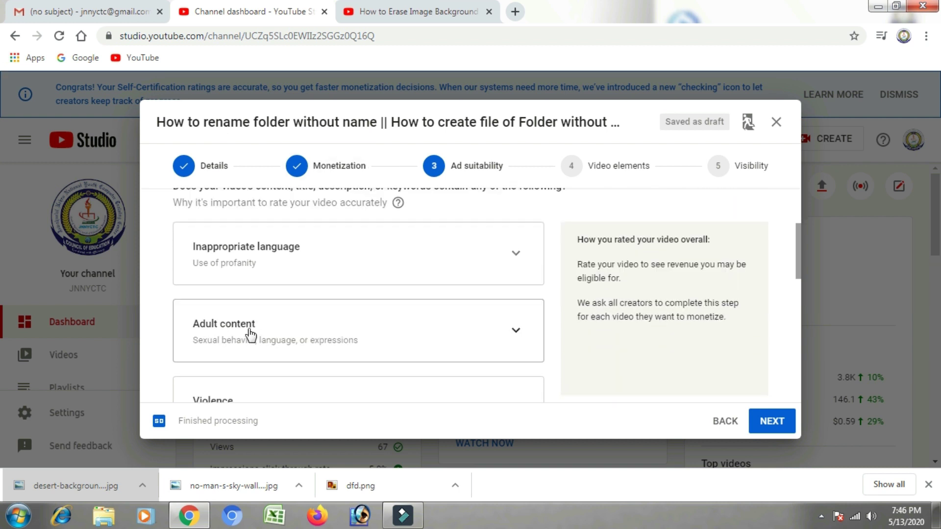
{"action": "scroll", "coordinate": [300, 322], "scroll_direction": "down", "scroll_amount": 10}
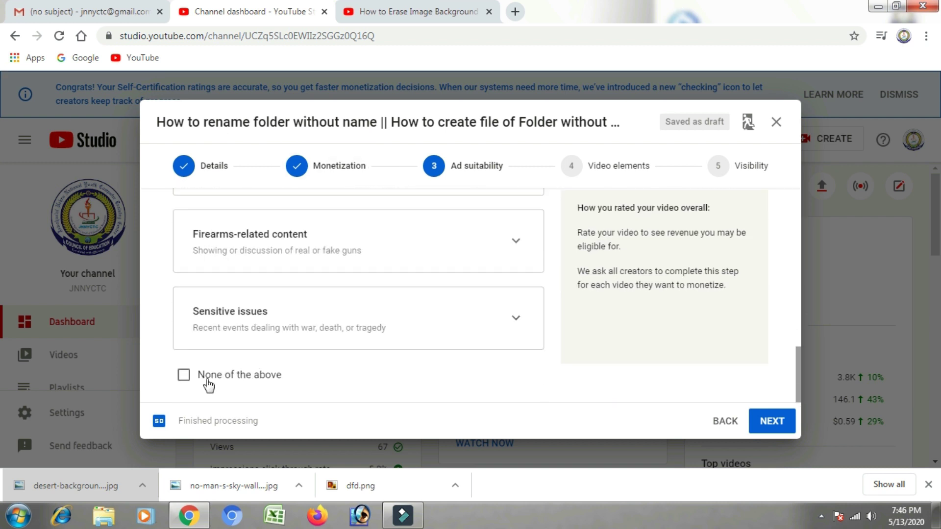
{"action": "left_click", "coordinate": [184, 375]}
{"action": "scroll", "coordinate": [260, 301], "scroll_direction": "up", "scroll_amount": 3}
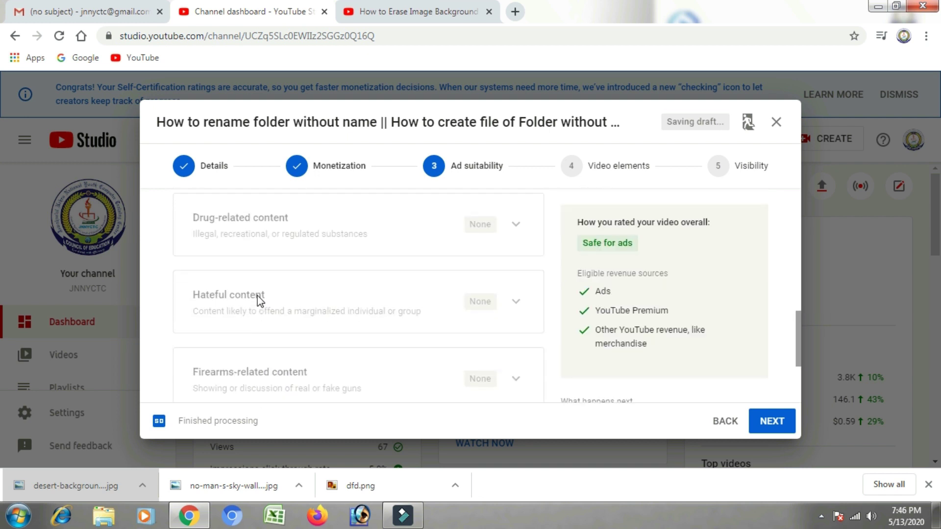
{"action": "scroll", "coordinate": [263, 294], "scroll_direction": "up", "scroll_amount": 1}
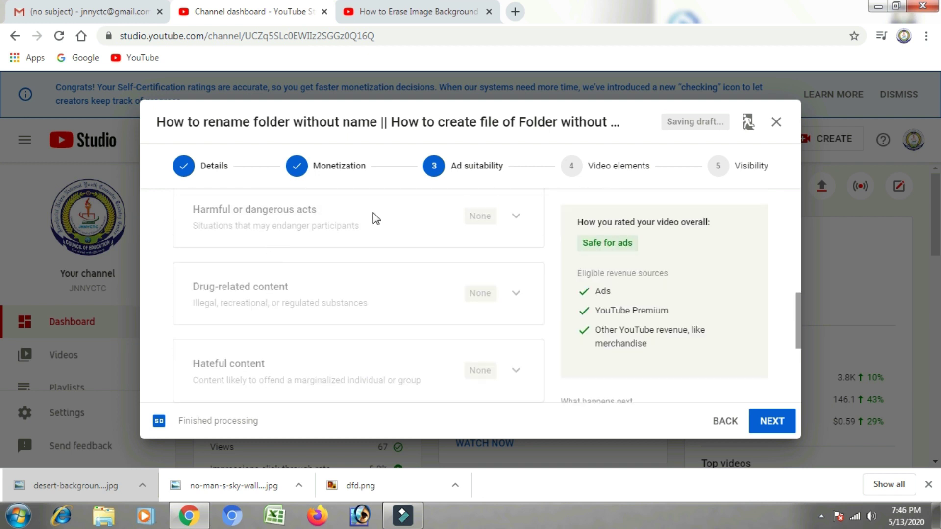
{"action": "scroll", "coordinate": [406, 307], "scroll_direction": "up", "scroll_amount": 4}
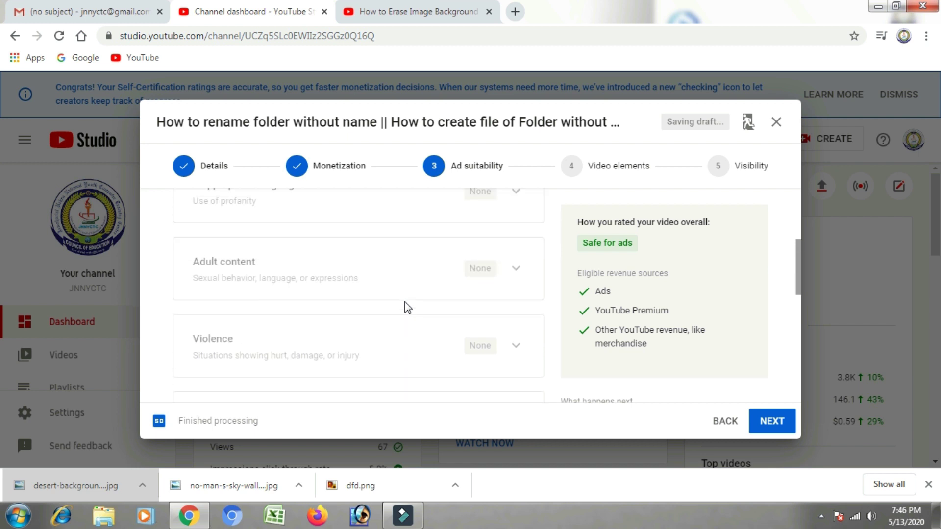
{"action": "scroll", "coordinate": [406, 307], "scroll_direction": "up", "scroll_amount": 2}
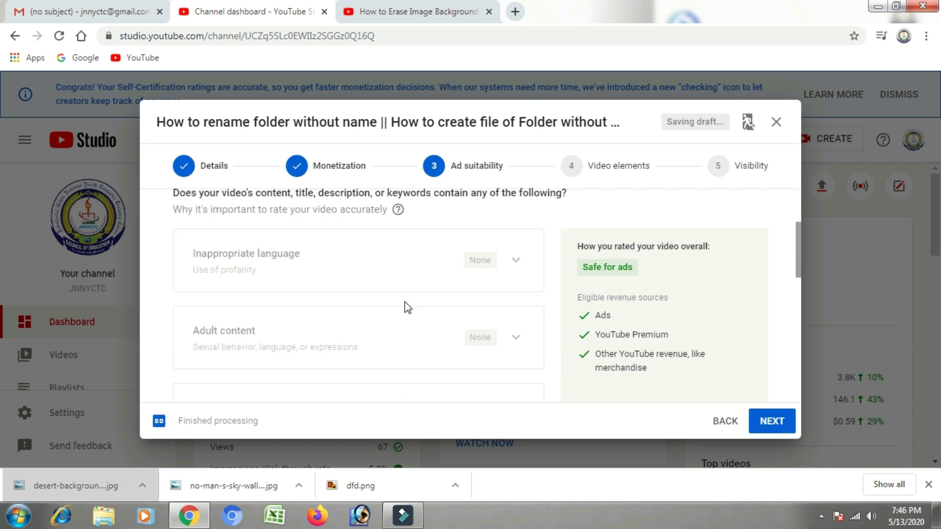
{"action": "left_click", "coordinate": [772, 423]}
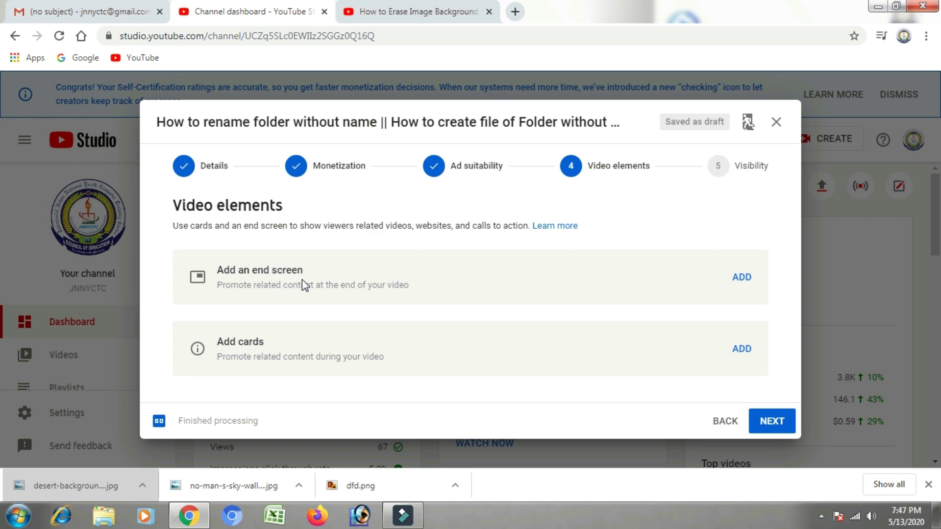
Step: Add an end screen to the video using the "2 videos" template
{"action": "left_click", "coordinate": [744, 280]}
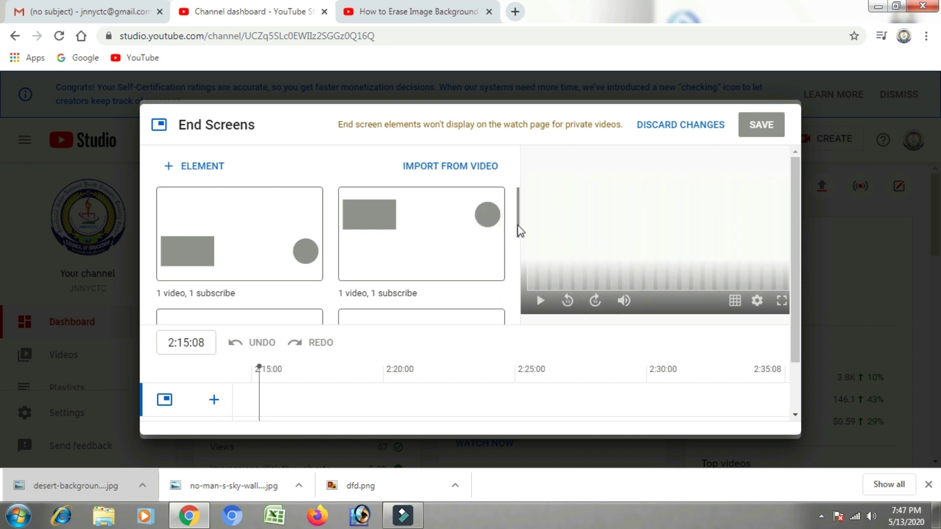
{"action": "scroll", "coordinate": [518, 230], "scroll_direction": "down", "scroll_amount": 2}
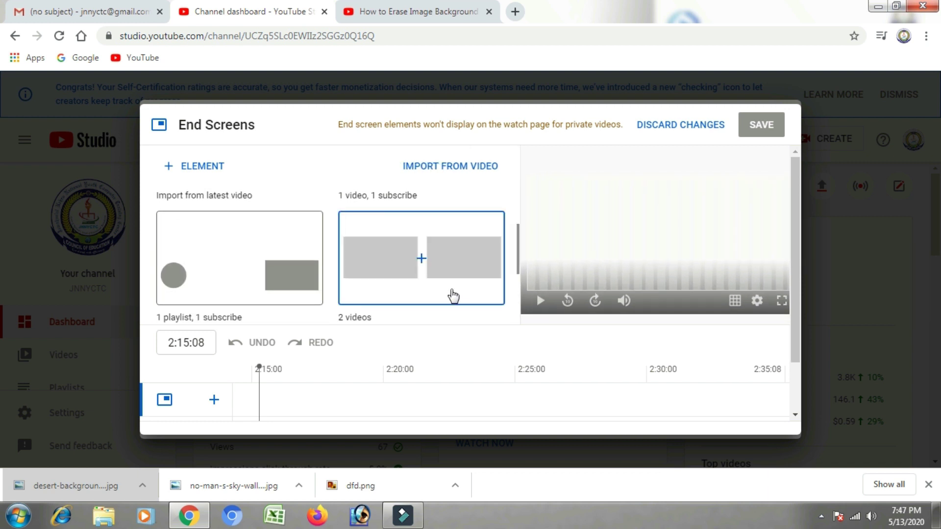
{"action": "left_click", "coordinate": [452, 296]}
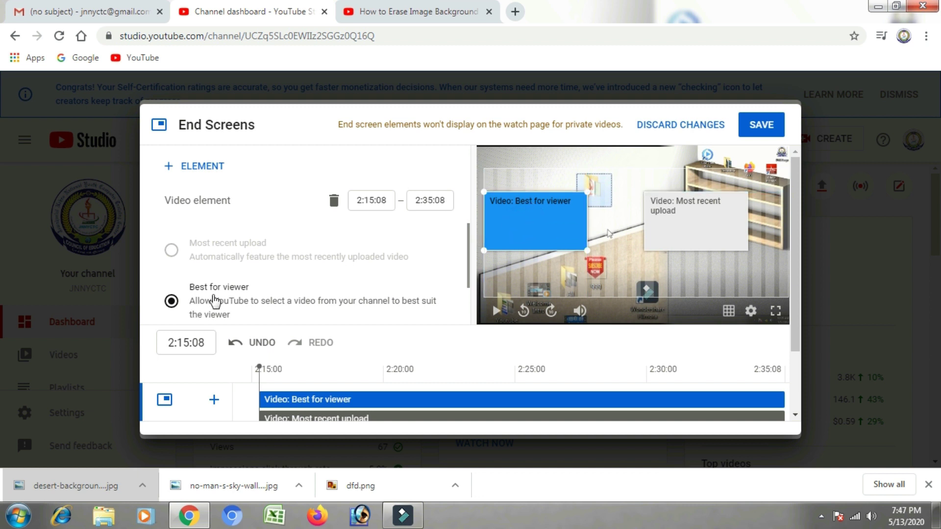
Step: Set the "Best for viewer" end screen element to the specific video "Tally ERP 9 Basic class Part 1 | Tally ERP 9 Course 2020"
{"action": "scroll", "coordinate": [214, 294], "scroll_direction": "down", "scroll_amount": 1}
{"action": "left_click", "coordinate": [171, 294]}
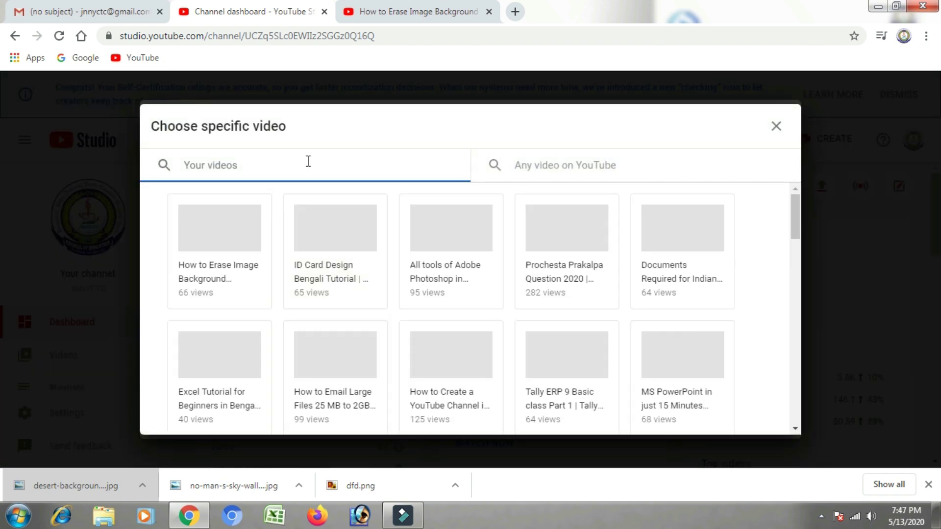
{"action": "left_click", "coordinate": [578, 345]}
Step: Set the "Most recent upload" end screen element to the specific video "How to Erase Image Background Photoshop Tutorial"
{"action": "left_click", "coordinate": [682, 221]}
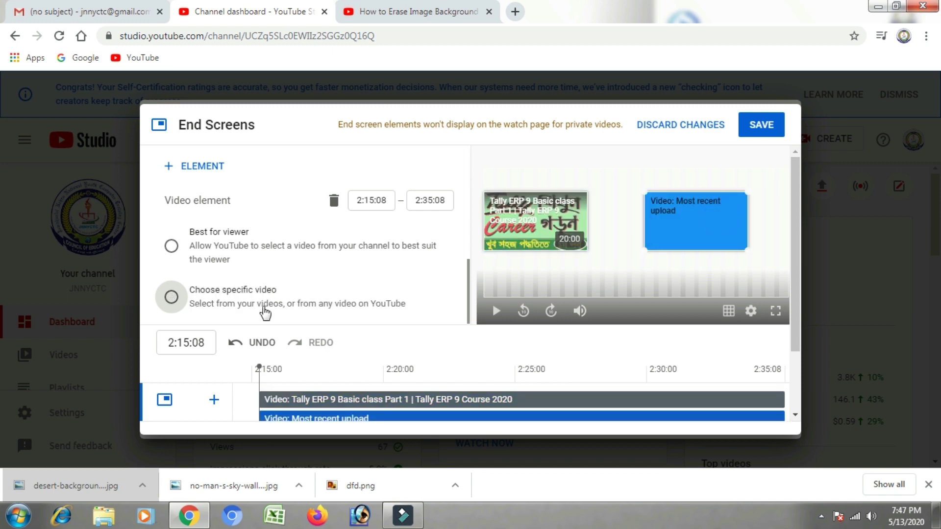
{"action": "left_click", "coordinate": [172, 297]}
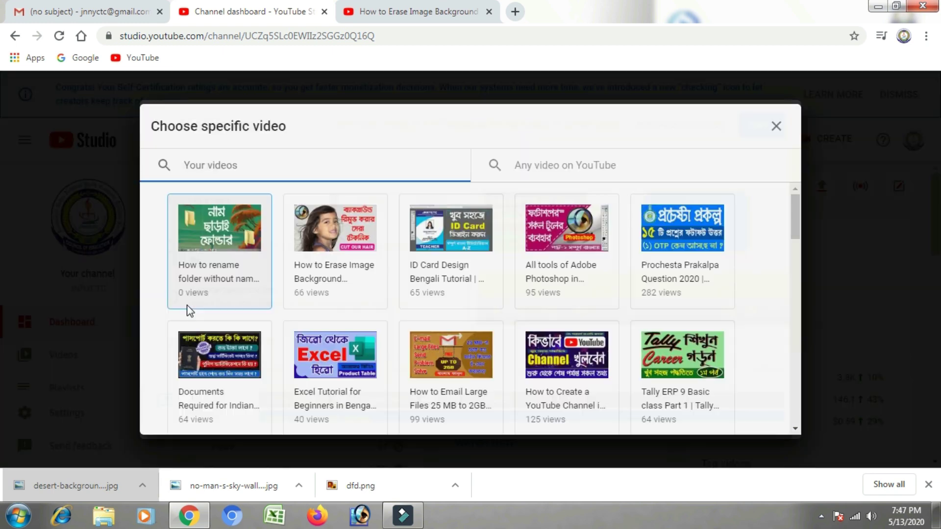
{"action": "scroll", "coordinate": [382, 327], "scroll_direction": "down", "scroll_amount": 1}
{"action": "scroll", "coordinate": [368, 309], "scroll_direction": "up", "scroll_amount": 1}
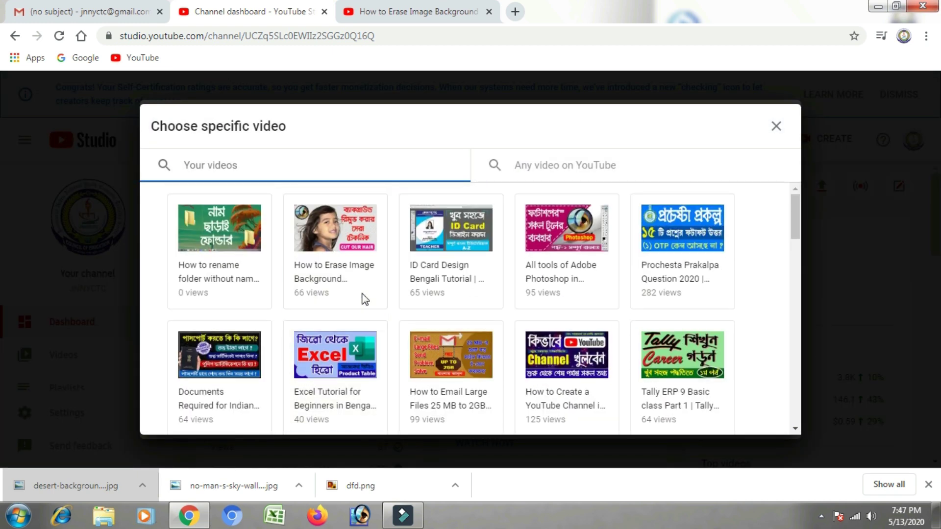
{"action": "left_click", "coordinate": [361, 240]}
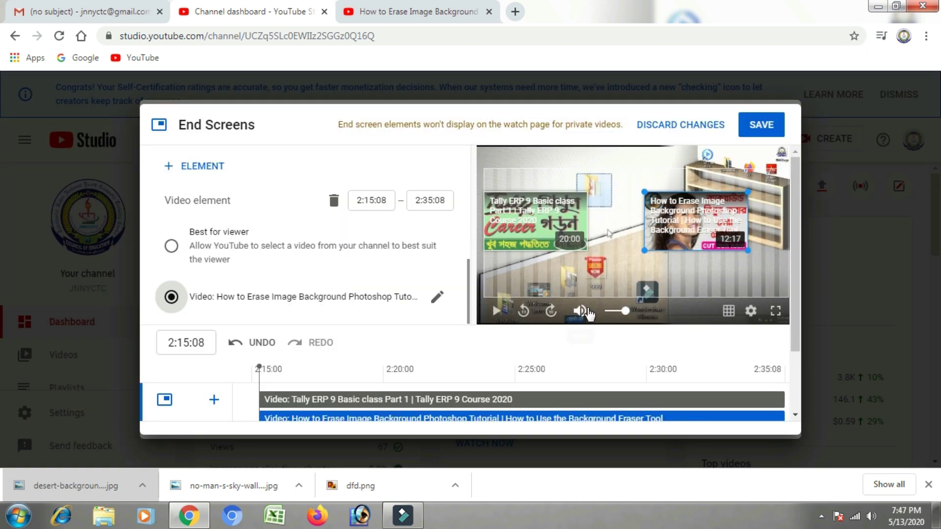
{"action": "scroll", "coordinate": [589, 309], "scroll_direction": "down", "scroll_amount": 2}
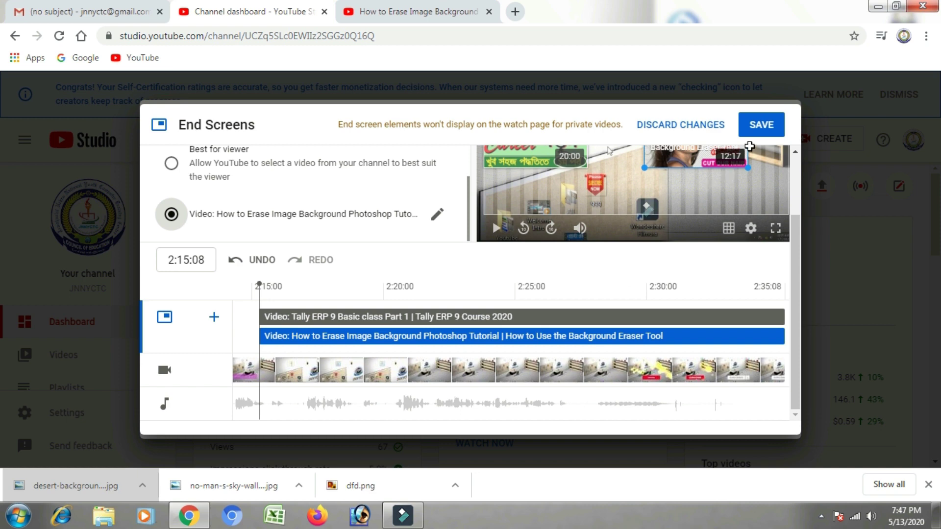
Step: Save the end screen and open the video's card editor with its preview paused
{"action": "left_click", "coordinate": [759, 131]}
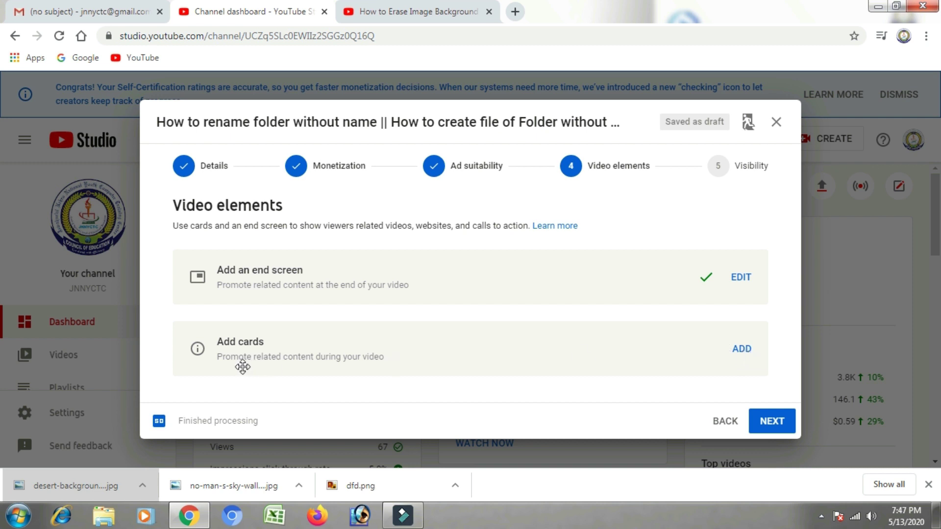
{"action": "left_click", "coordinate": [742, 350]}
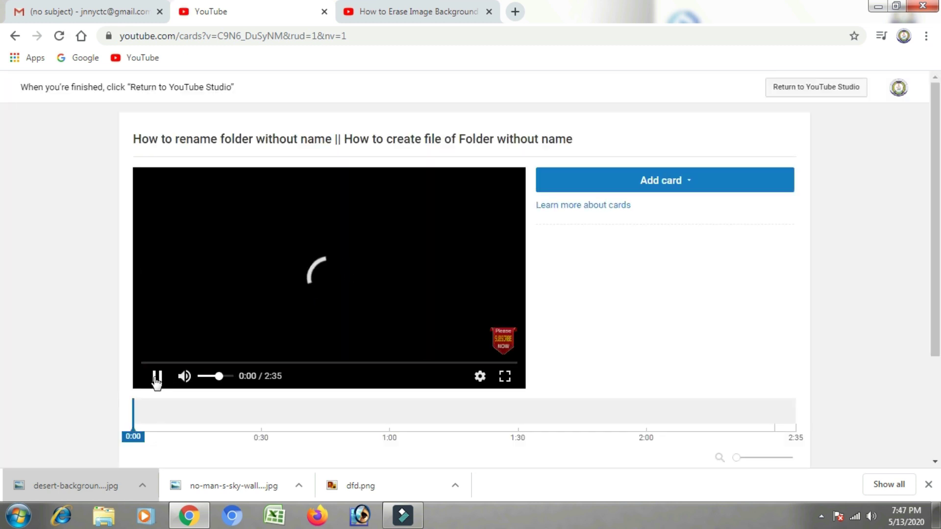
{"action": "left_click", "coordinate": [157, 376]}
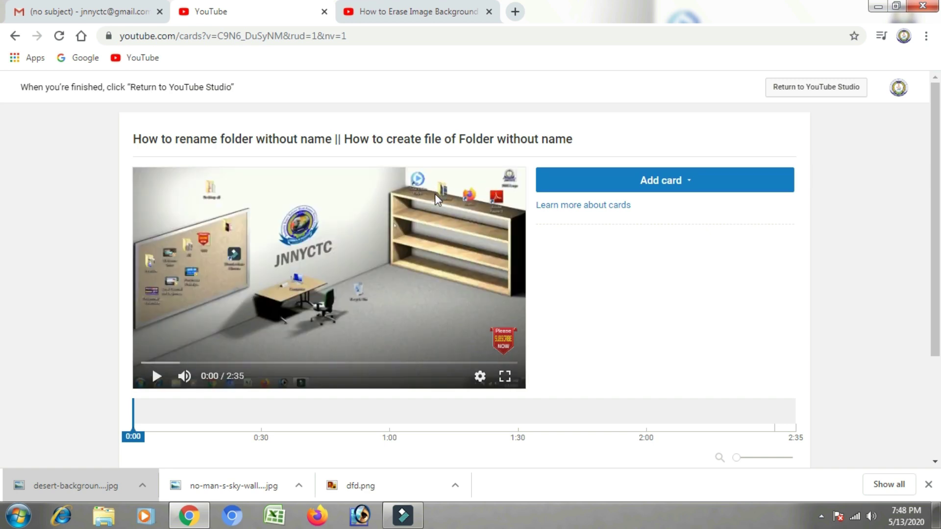
Step: Add a video card at 0:08 that promotes the upload "All tools of Adobe Photoshop in Bengali"
{"action": "left_click_drag", "start_coordinate": [140, 436], "coordinate": [175, 435]}
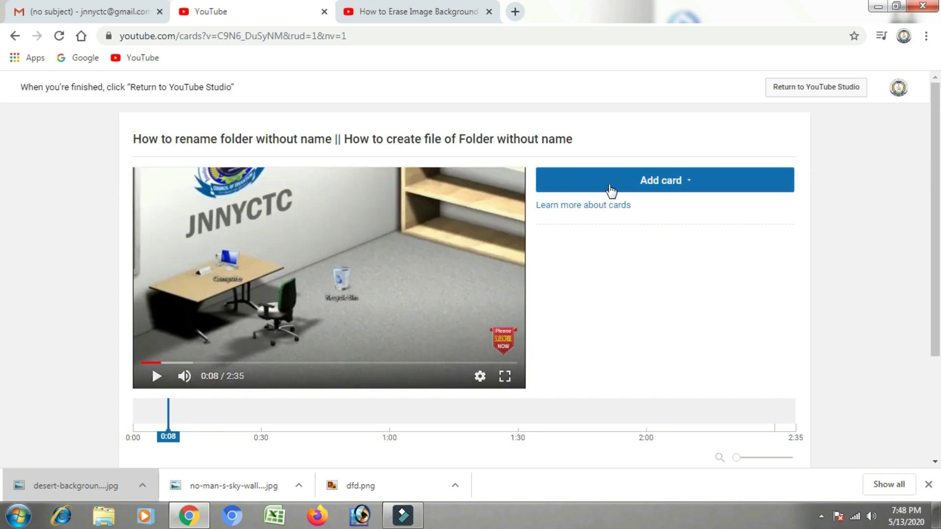
{"action": "left_click", "coordinate": [608, 186]}
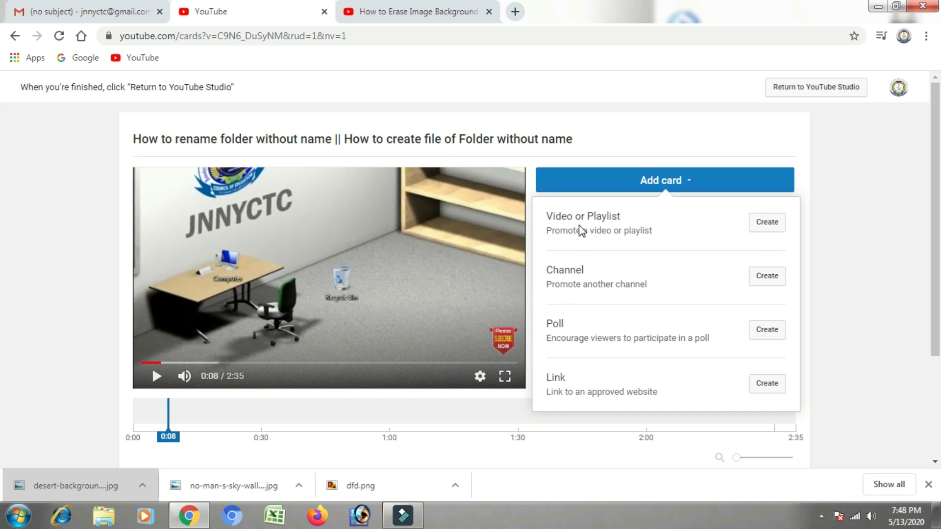
{"action": "left_click", "coordinate": [767, 223]}
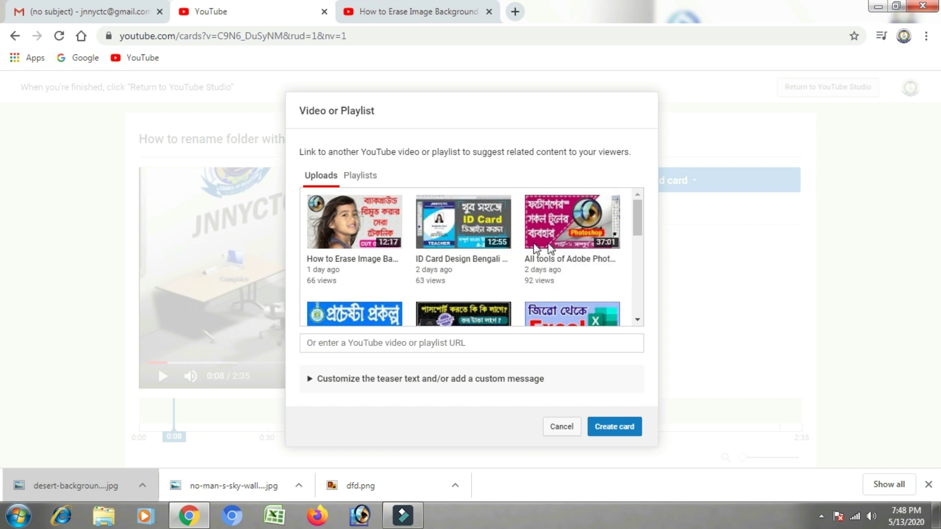
{"action": "left_click", "coordinate": [547, 226]}
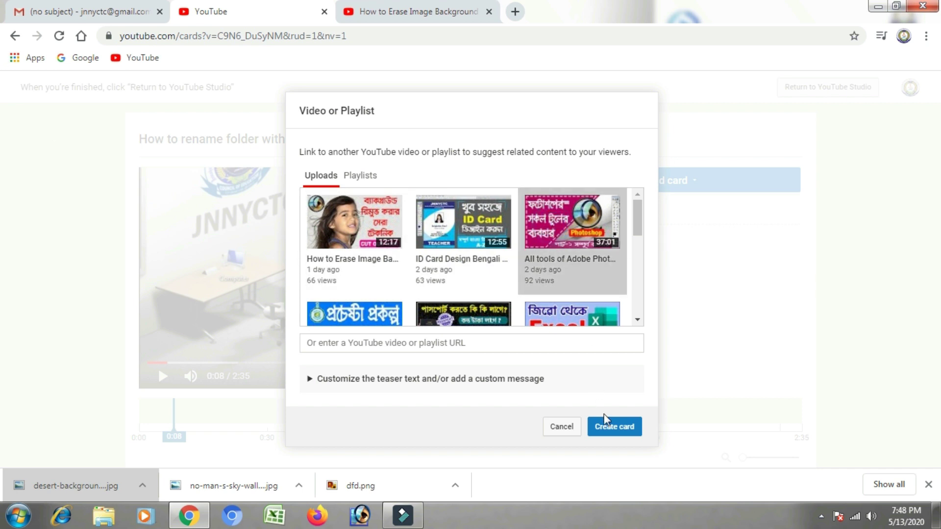
{"action": "left_click", "coordinate": [609, 435]}
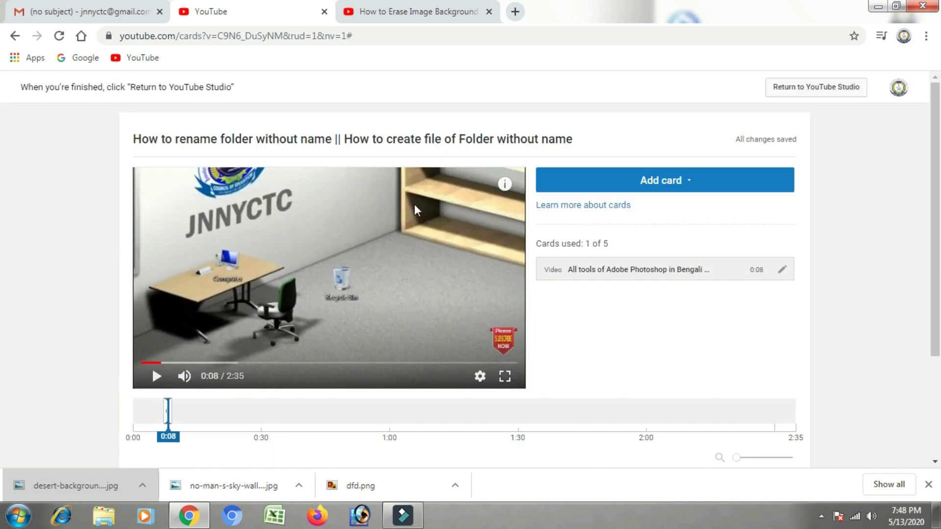
Step: Add a video card at 0:24 that promotes the upload "How to Create a YouTube Channel"
{"action": "left_click_drag", "start_coordinate": [178, 436], "coordinate": [242, 438]}
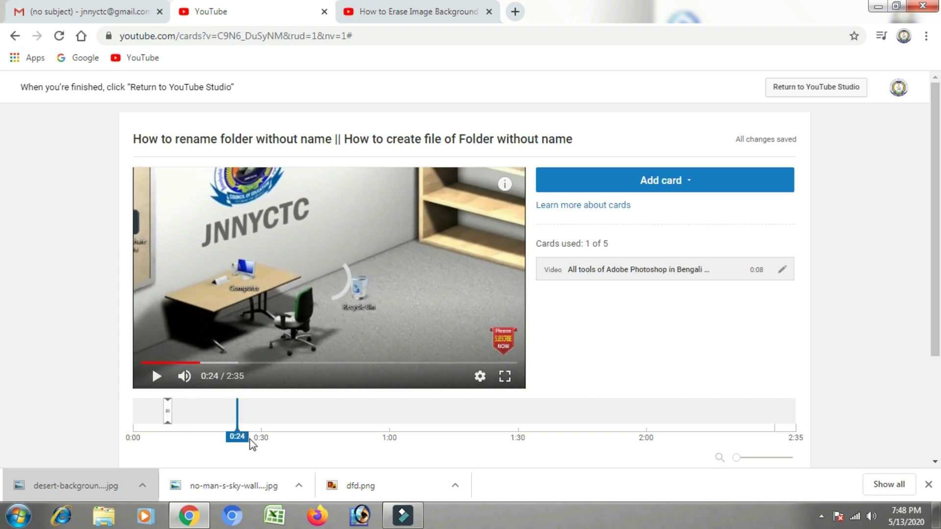
{"action": "left_click", "coordinate": [657, 184]}
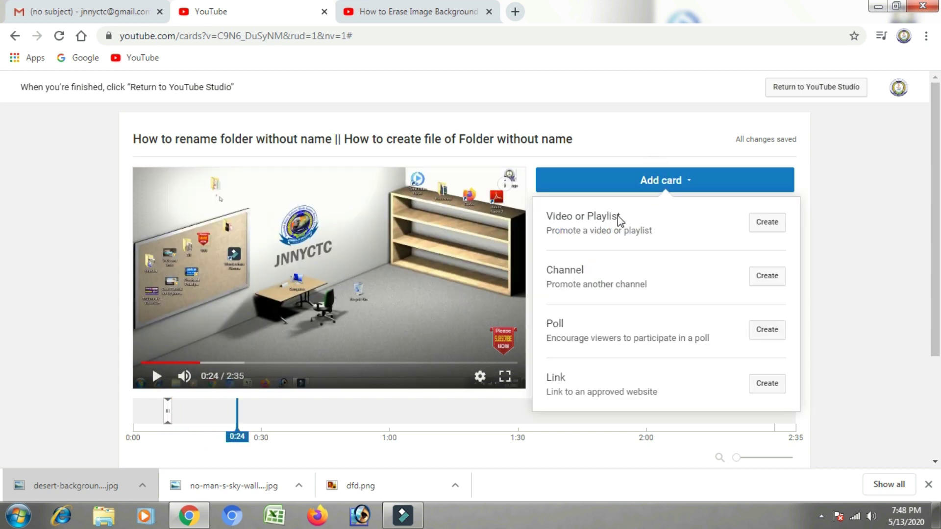
{"action": "left_click", "coordinate": [761, 235]}
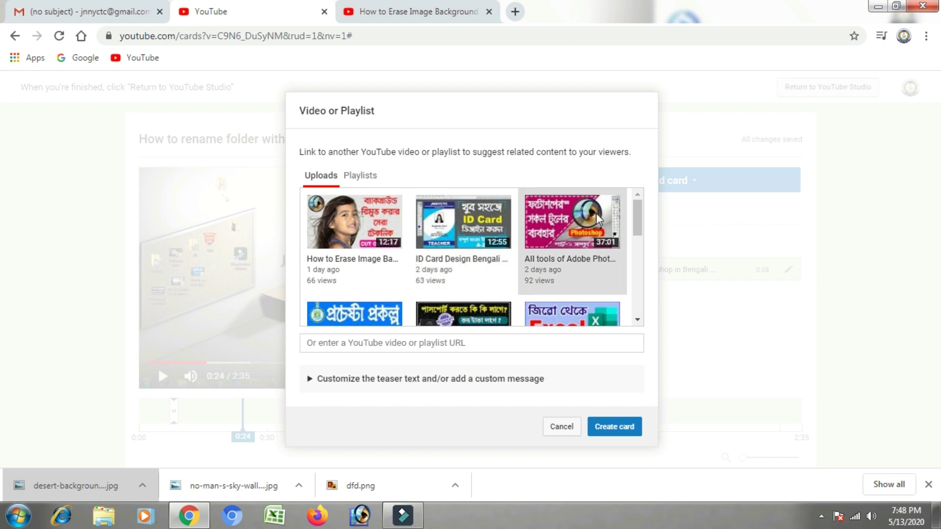
{"action": "left_click_drag", "start_coordinate": [636, 222], "coordinate": [642, 274]}
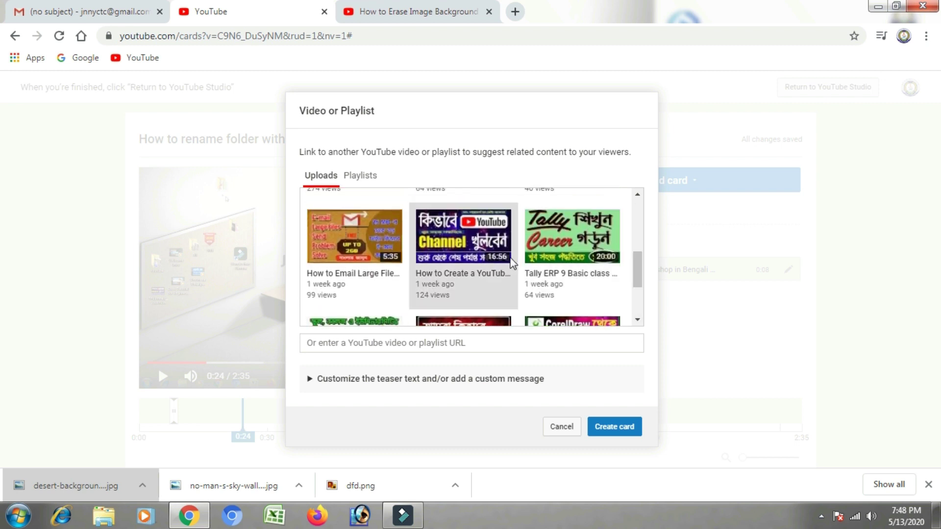
{"action": "left_click", "coordinate": [487, 247]}
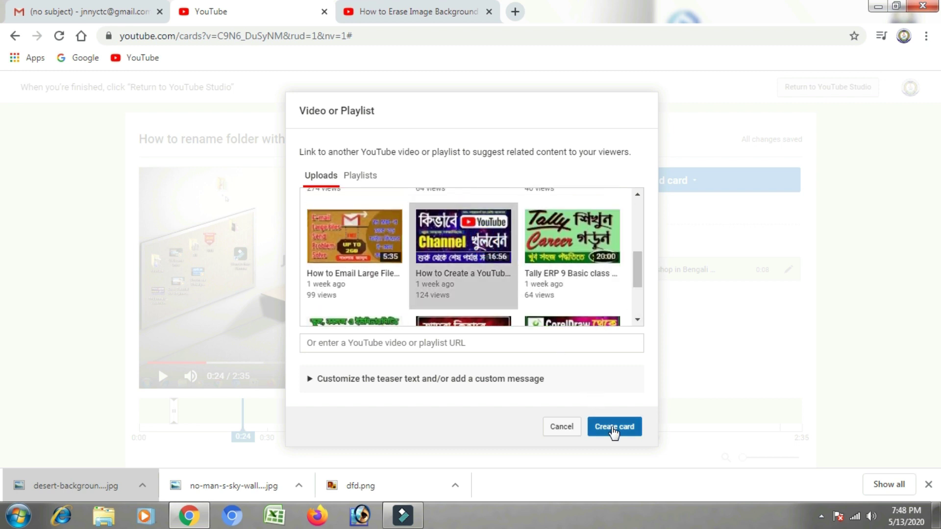
{"action": "left_click", "coordinate": [614, 428]}
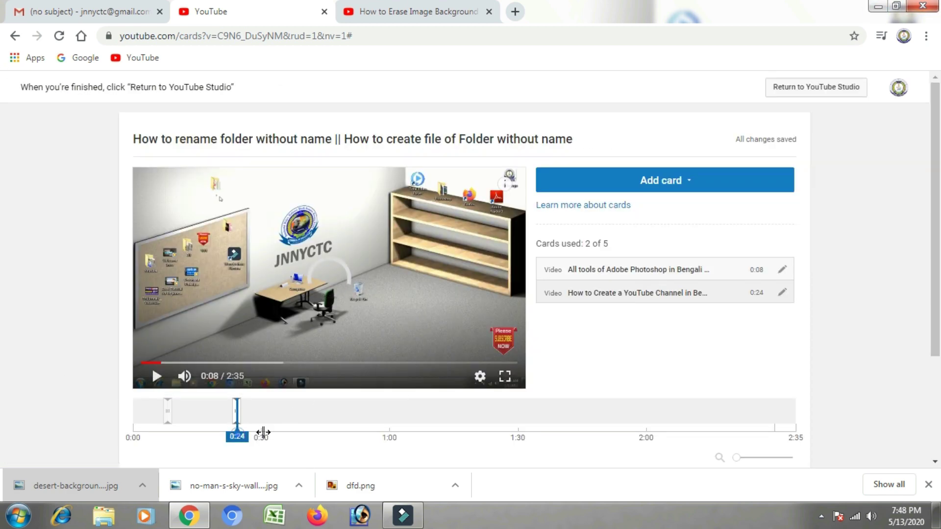
Step: Add a video card at 0:41 that promotes the upload "How to Email Large Files 25 MB to 2GB"
{"action": "left_click_drag", "start_coordinate": [237, 436], "coordinate": [310, 433]}
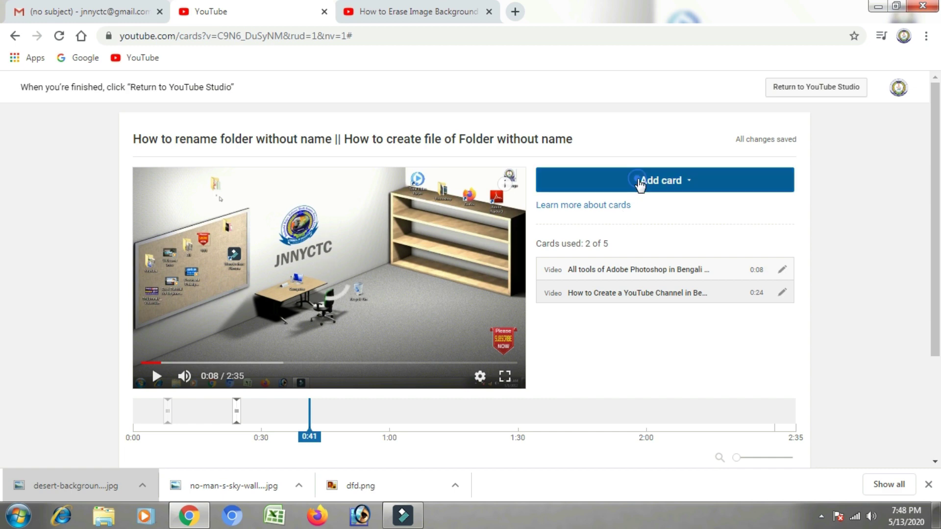
{"action": "left_click", "coordinate": [640, 183]}
{"action": "left_click", "coordinate": [763, 225]}
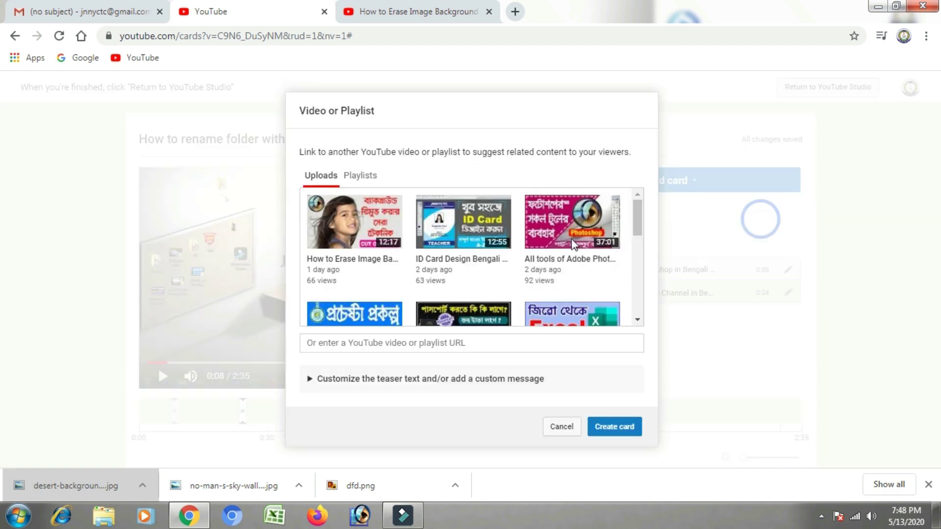
{"action": "left_click_drag", "start_coordinate": [638, 211], "coordinate": [639, 282]}
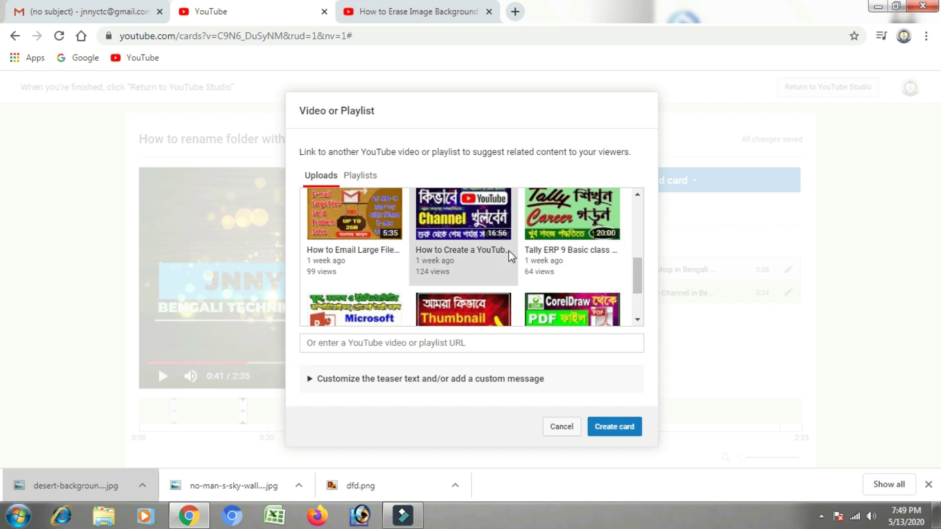
{"action": "left_click", "coordinate": [373, 222]}
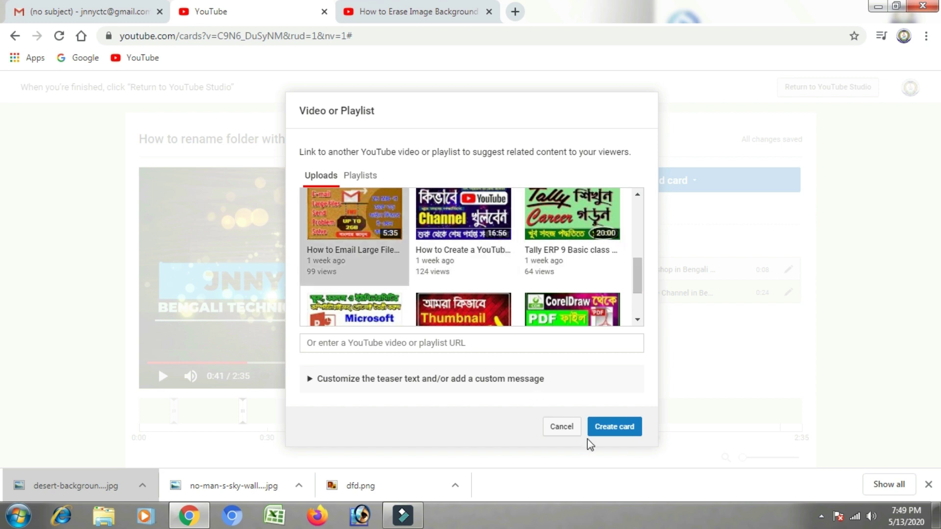
{"action": "left_click", "coordinate": [615, 430]}
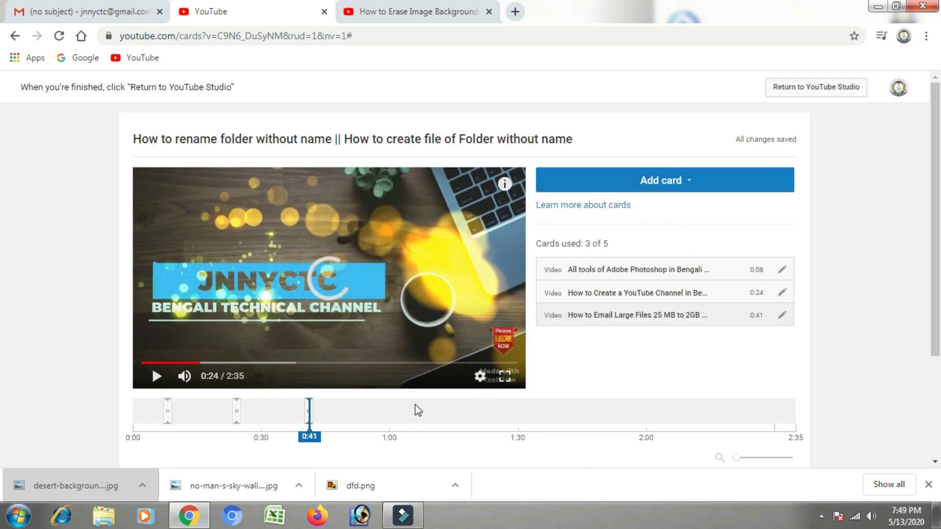
Step: Add a poll card at 1:00 with the question "Subscribe" and "Subscribe" as both poll choices
{"action": "left_click_drag", "start_coordinate": [309, 435], "coordinate": [394, 440]}
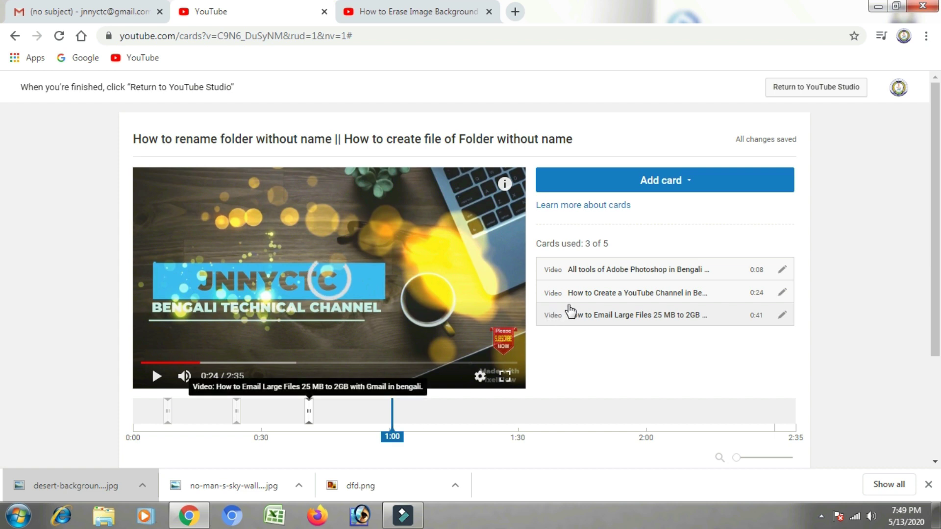
{"action": "left_click", "coordinate": [678, 181]}
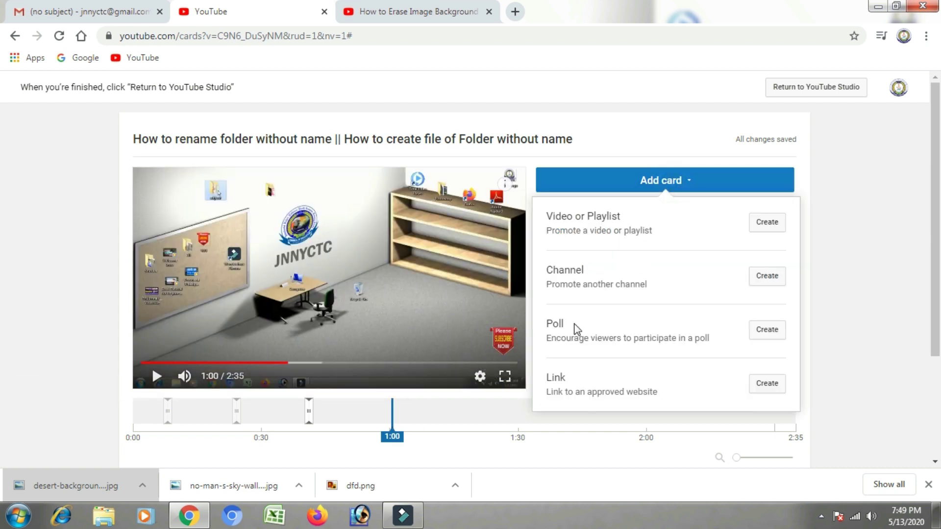
{"action": "left_click", "coordinate": [768, 331]}
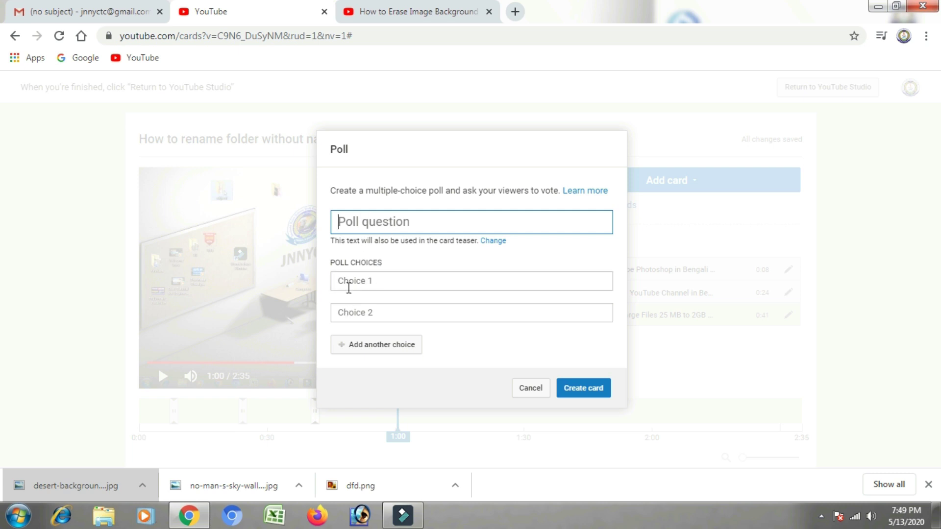
{"action": "left_click", "coordinate": [361, 221]}
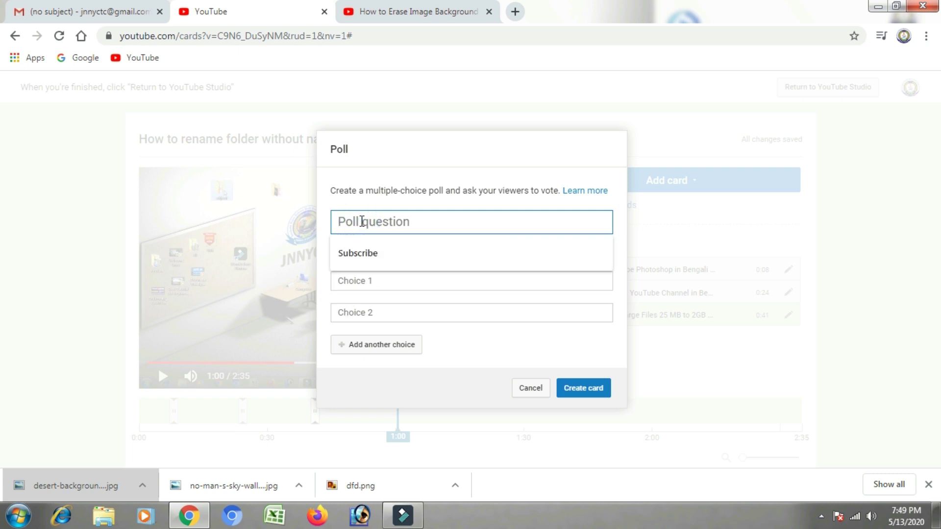
{"action": "left_click", "coordinate": [375, 252]}
{"action": "left_click", "coordinate": [361, 280]}
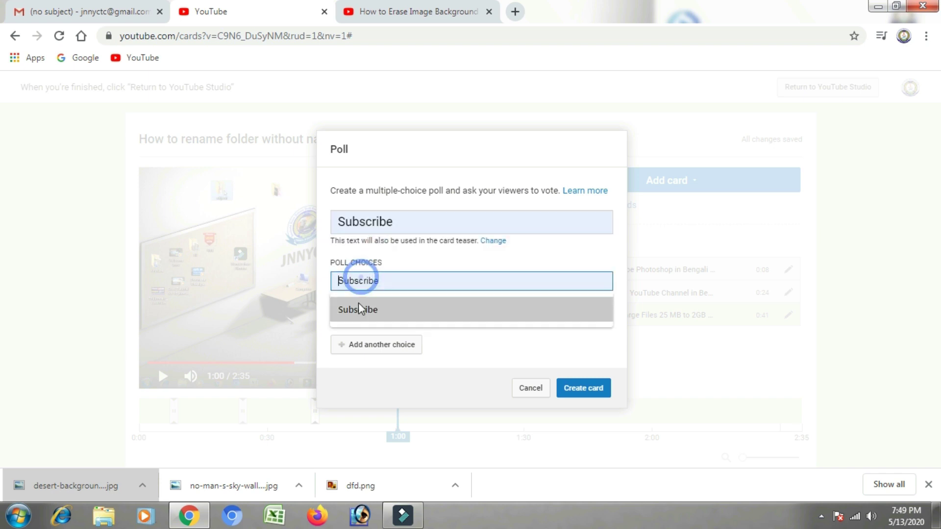
{"action": "left_click", "coordinate": [358, 309]}
{"action": "left_click", "coordinate": [358, 313]}
{"action": "left_click", "coordinate": [352, 338]}
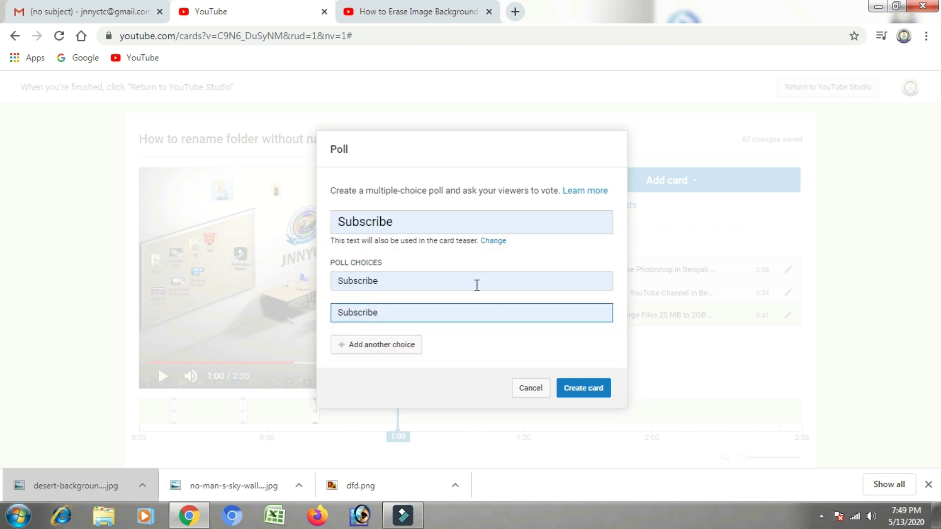
{"action": "left_click", "coordinate": [585, 394]}
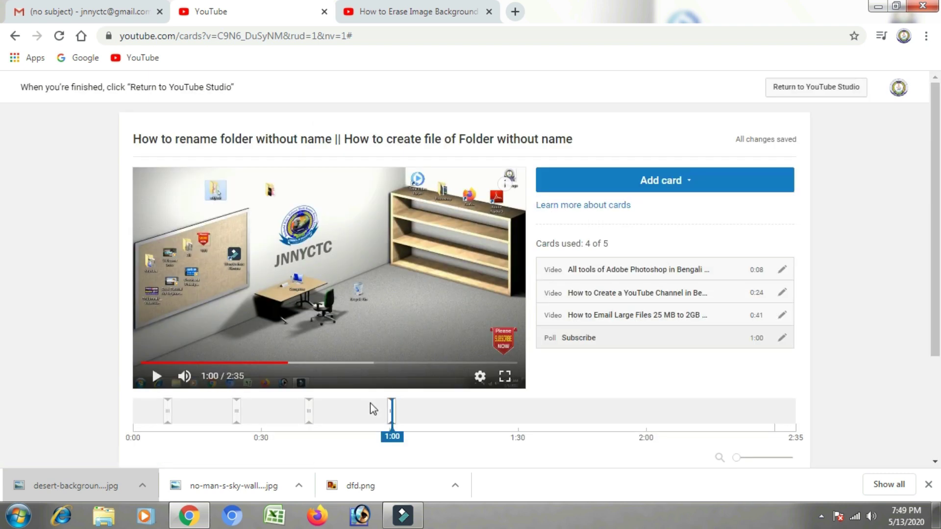
Step: Return from the card editor to the video's upload dialog and proceed to the visibility stage
{"action": "scroll", "coordinate": [547, 378], "scroll_direction": "down", "scroll_amount": 3}
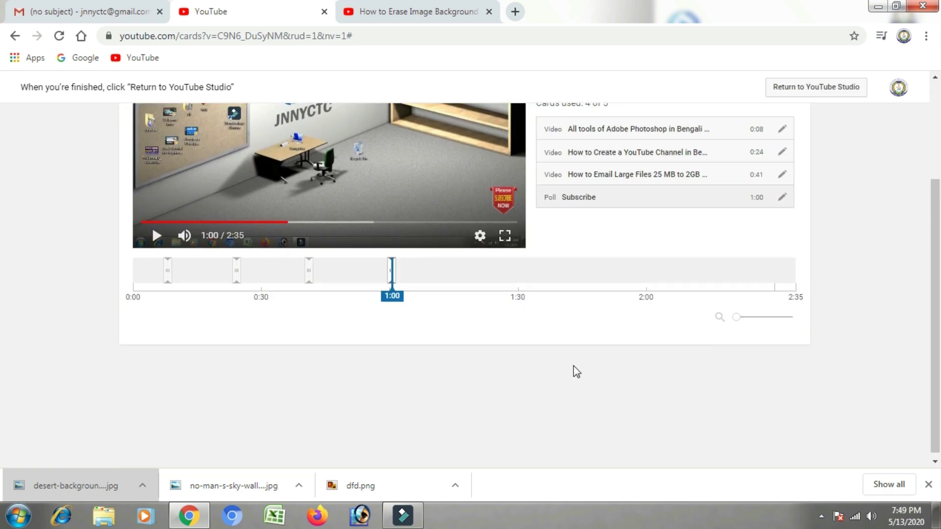
{"action": "scroll", "coordinate": [584, 376], "scroll_direction": "up", "scroll_amount": 3}
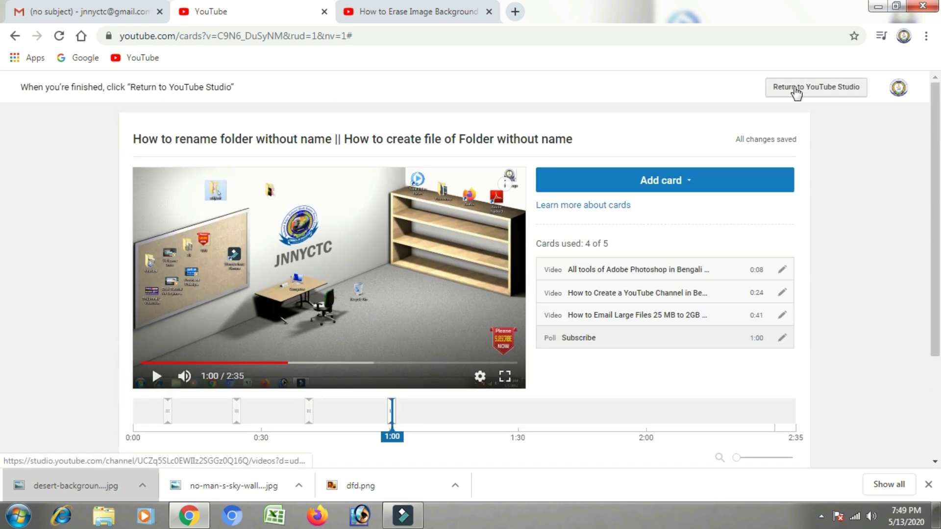
{"action": "scroll", "coordinate": [580, 286], "scroll_direction": "down", "scroll_amount": 3}
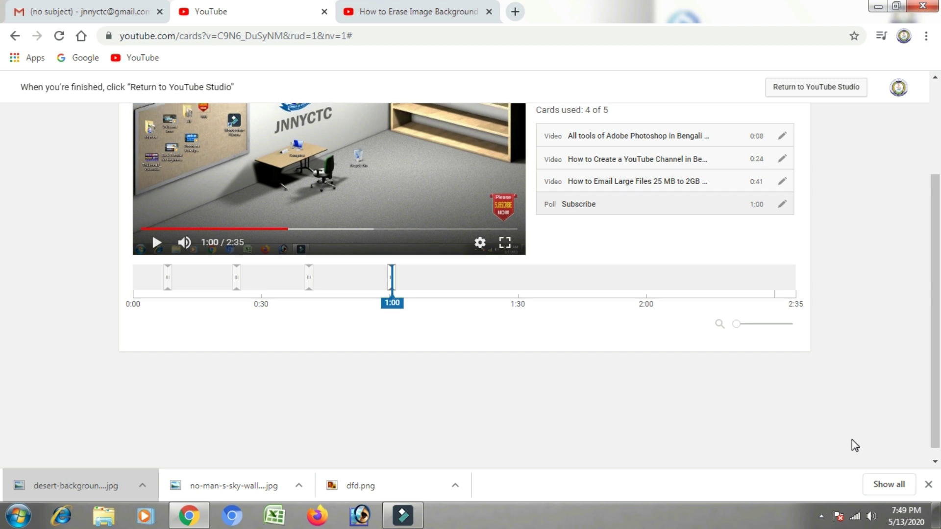
{"action": "scroll", "coordinate": [855, 445], "scroll_direction": "up", "scroll_amount": 3}
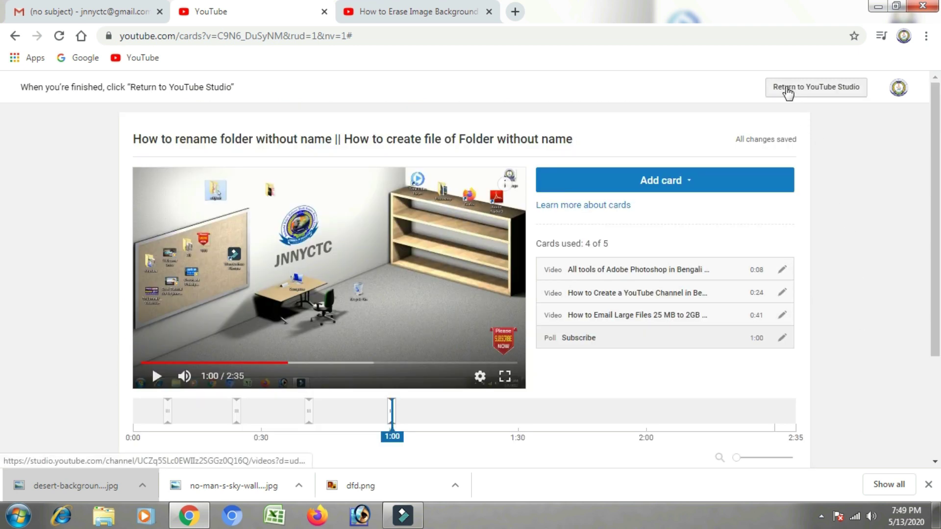
{"action": "left_click", "coordinate": [831, 92]}
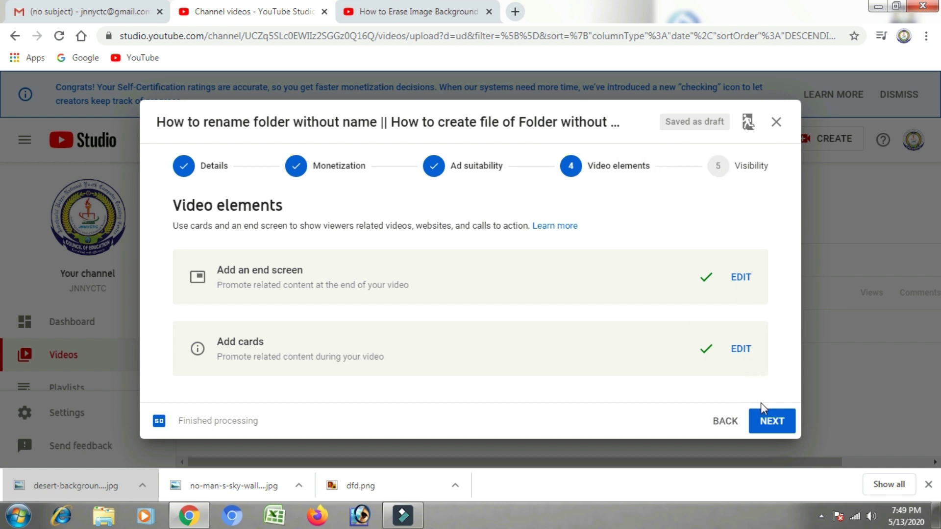
{"action": "left_click", "coordinate": [771, 423]}
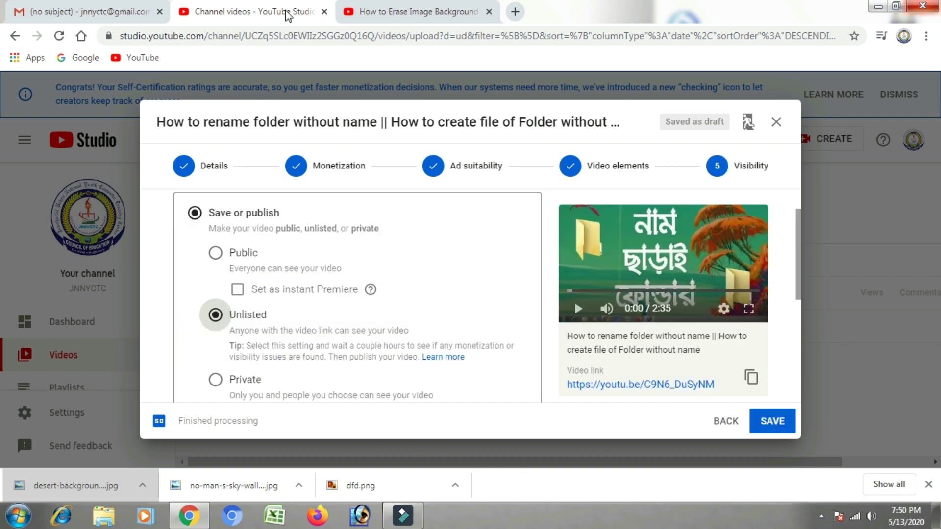
Step: Choose the Schedule option for the video's visibility and review its date, time and pre-publishing checks
{"action": "scroll", "coordinate": [258, 360], "scroll_direction": "down", "scroll_amount": 2}
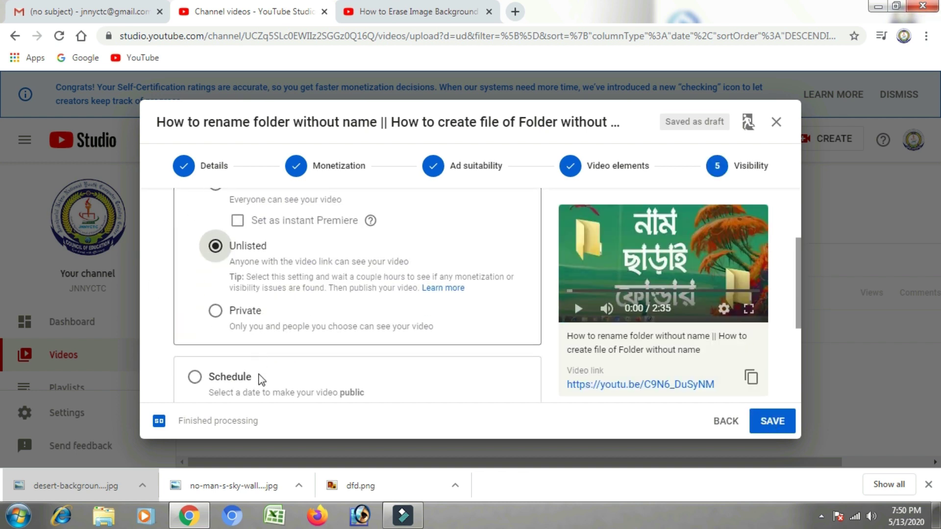
{"action": "scroll", "coordinate": [261, 380], "scroll_direction": "down", "scroll_amount": 2}
{"action": "left_click", "coordinate": [194, 308]}
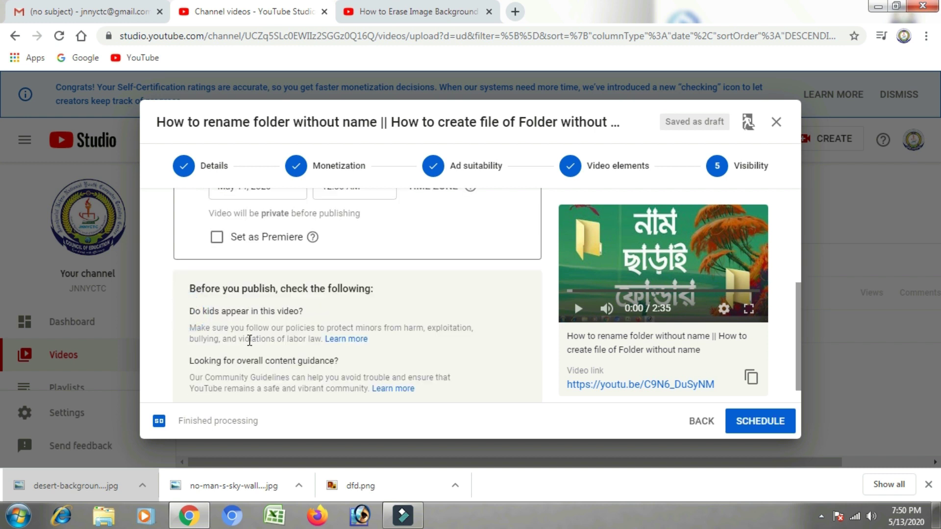
{"action": "scroll", "coordinate": [301, 342], "scroll_direction": "down", "scroll_amount": 1}
{"action": "scroll", "coordinate": [298, 328], "scroll_direction": "up", "scroll_amount": 4}
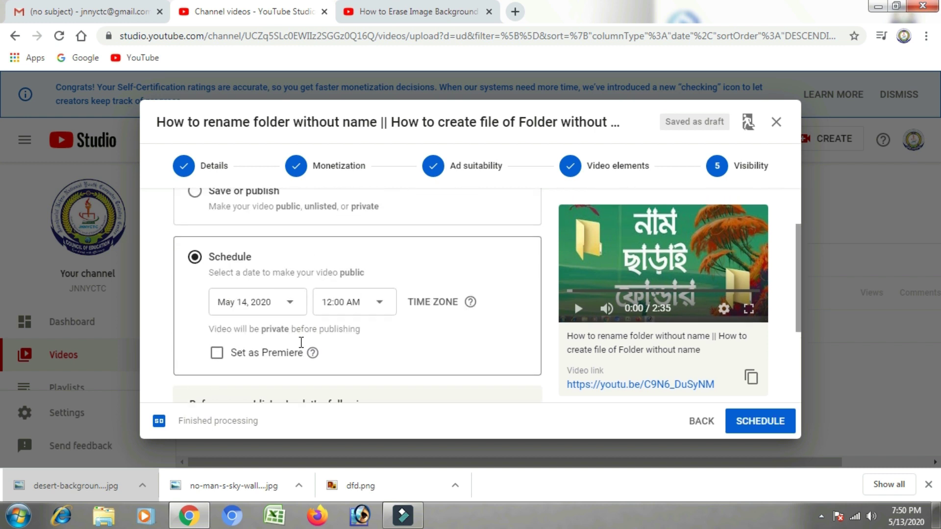
Step: Pick May 14, 2020 as the scheduled publishing date for the video
{"action": "left_click", "coordinate": [291, 304]}
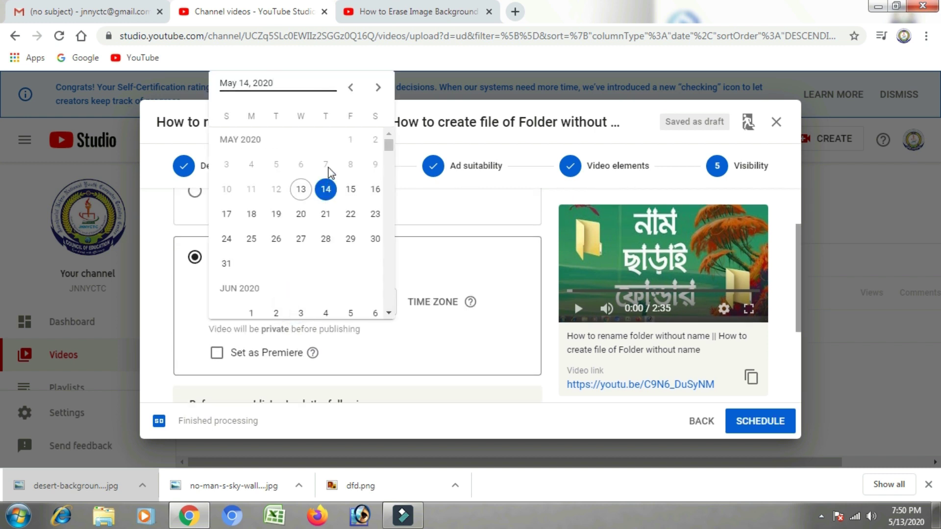
{"action": "left_click", "coordinate": [327, 193]}
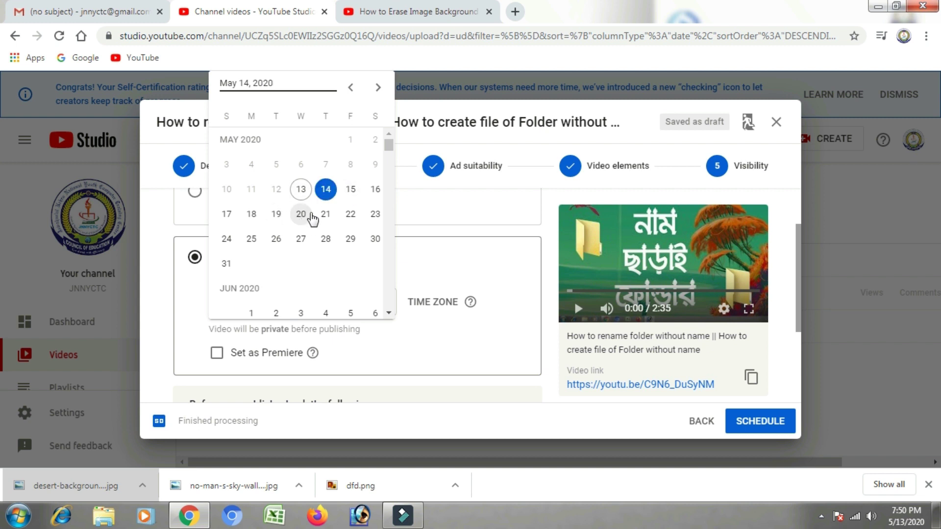
{"action": "left_click", "coordinate": [484, 271]}
Step: Switch the video's visibility from scheduling to Save or publish and set it to Public
{"action": "scroll", "coordinate": [475, 294], "scroll_direction": "up", "scroll_amount": 1}
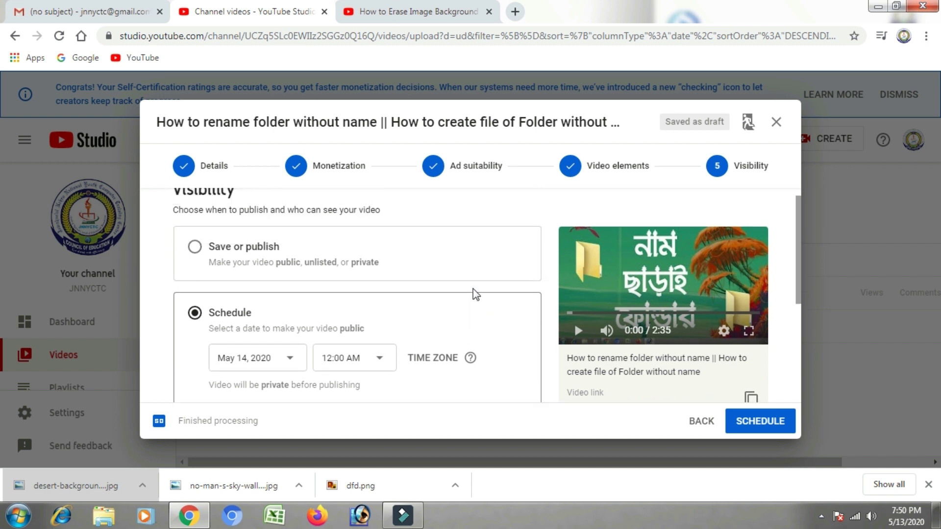
{"action": "scroll", "coordinate": [475, 294], "scroll_direction": "up", "scroll_amount": 1}
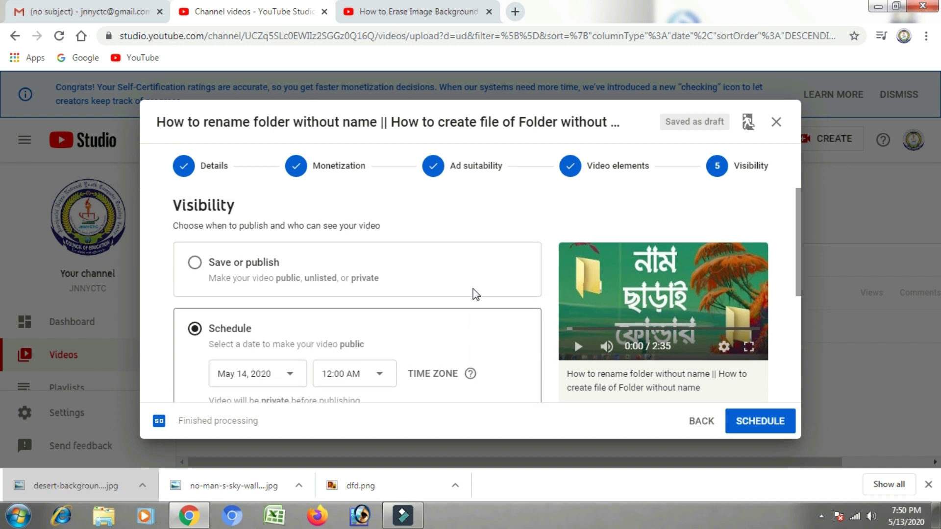
{"action": "left_click", "coordinate": [195, 263]}
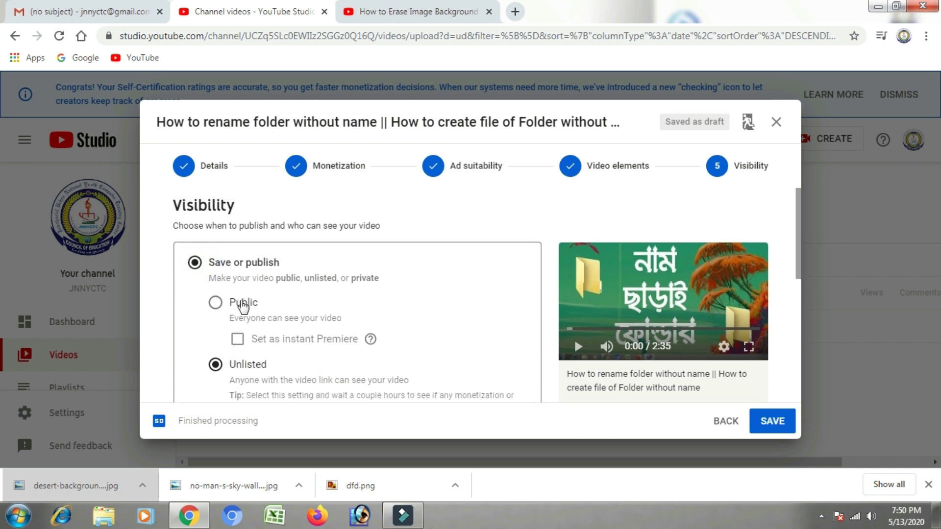
{"action": "left_click", "coordinate": [215, 304]}
{"action": "scroll", "coordinate": [233, 310], "scroll_direction": "down", "scroll_amount": 1}
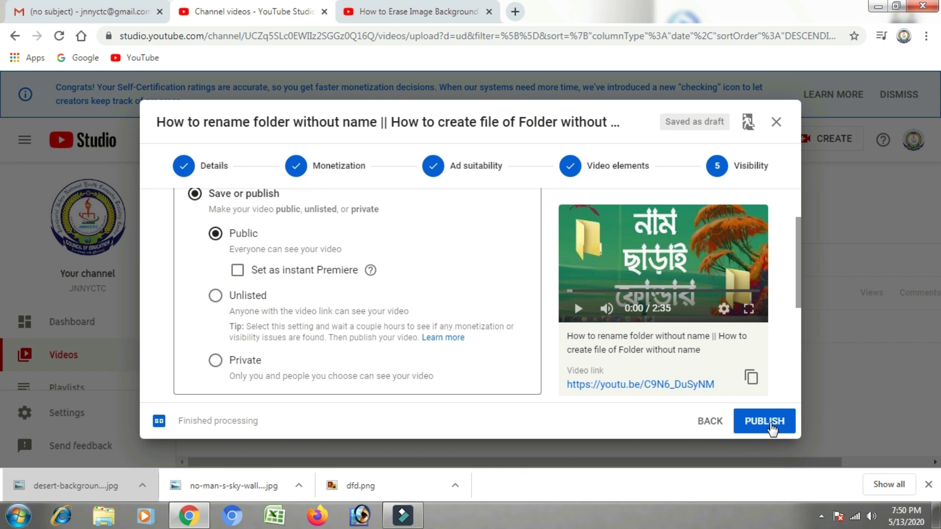
Step: Publish the video and close the resulting dialog after browsing its link-sharing options
{"action": "left_click", "coordinate": [770, 428]}
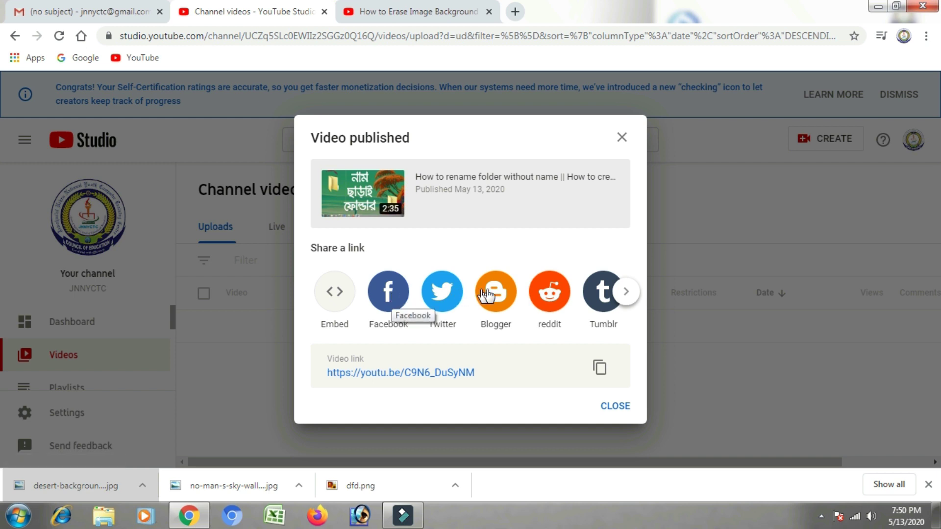
{"action": "left_click", "coordinate": [627, 292]}
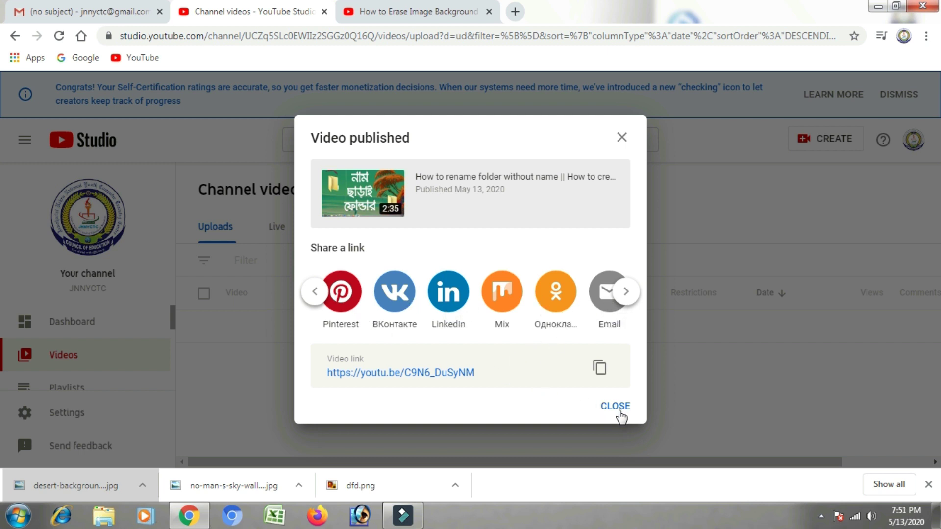
{"action": "left_click", "coordinate": [620, 410]}
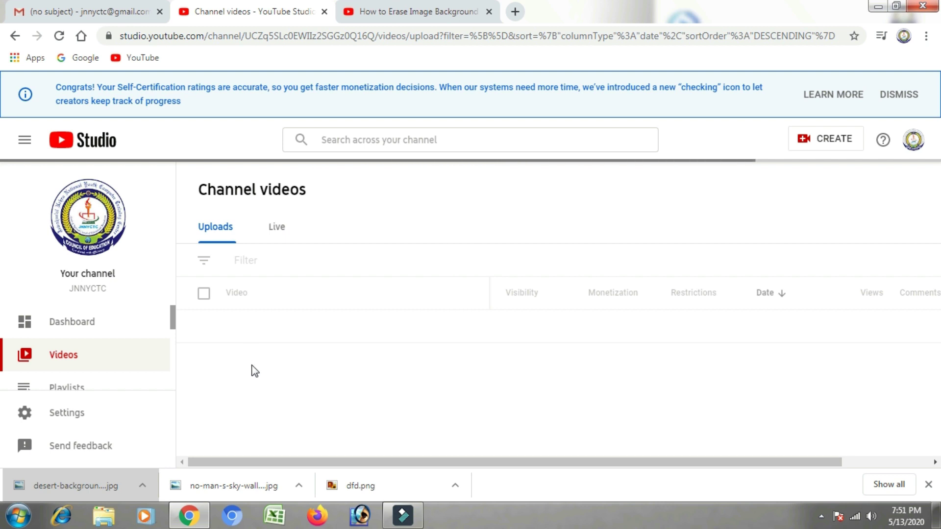